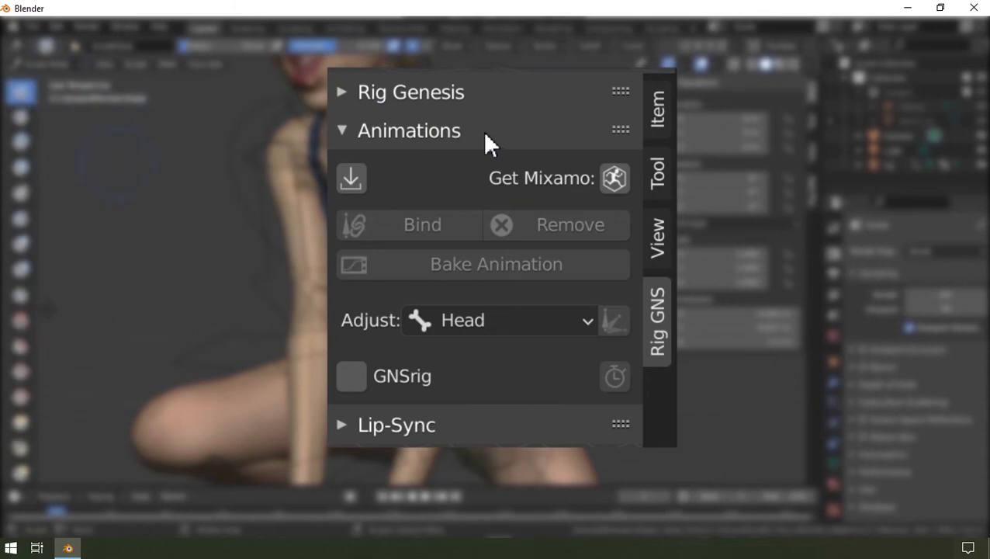
# Collapse the Animations section of the Rig GNS add-on and expand its Lip-Sync section
pyautogui.moveTo(312, 339); pyautogui.dragTo(295, 310, button='middle')
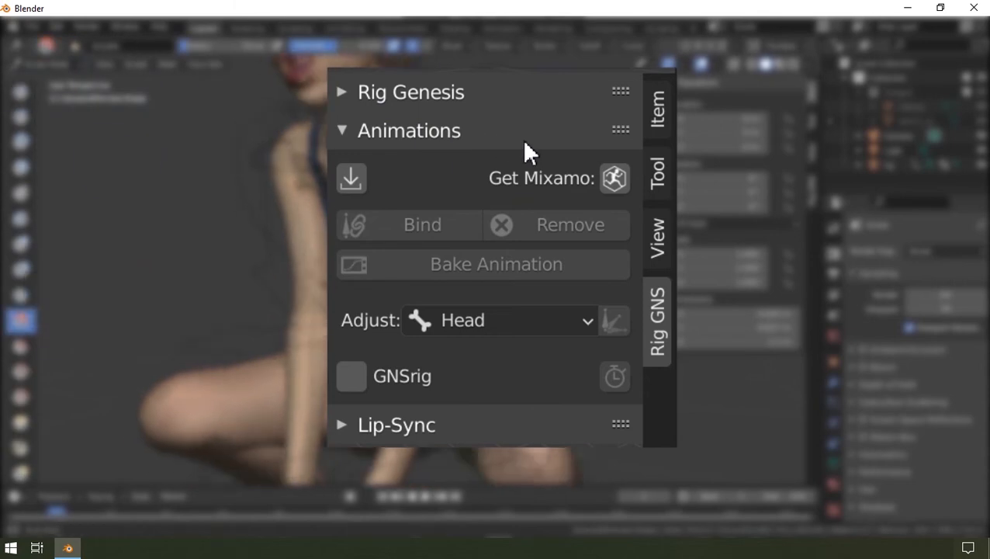
pyautogui.scroll(4, 295, 310)
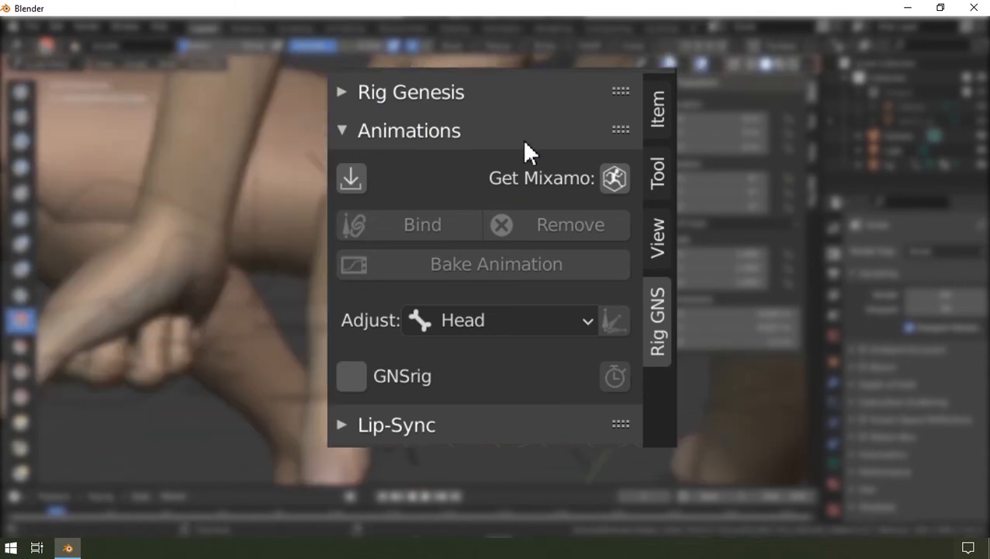
pyautogui.click(523, 139)
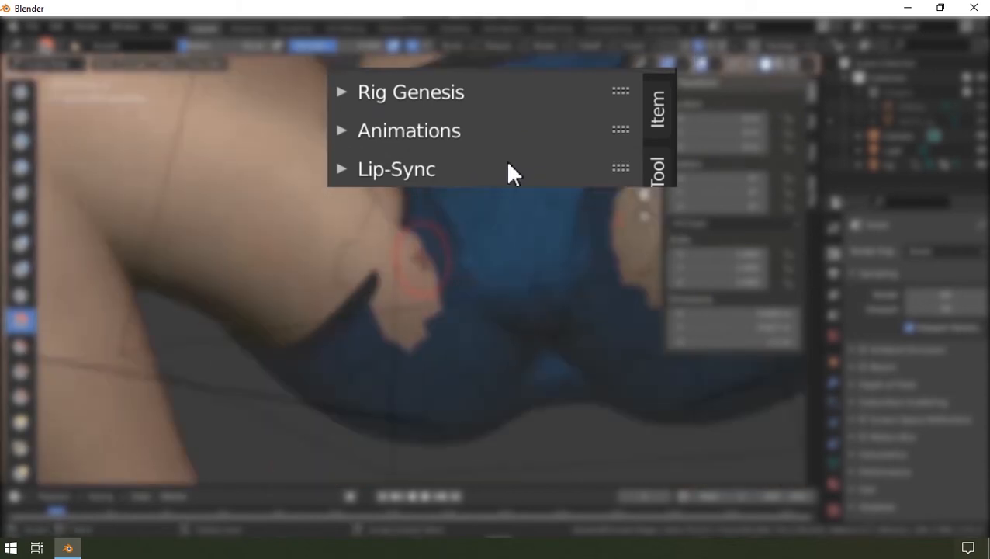
pyautogui.click(508, 162)
pyautogui.scroll(-1, 509, 167)
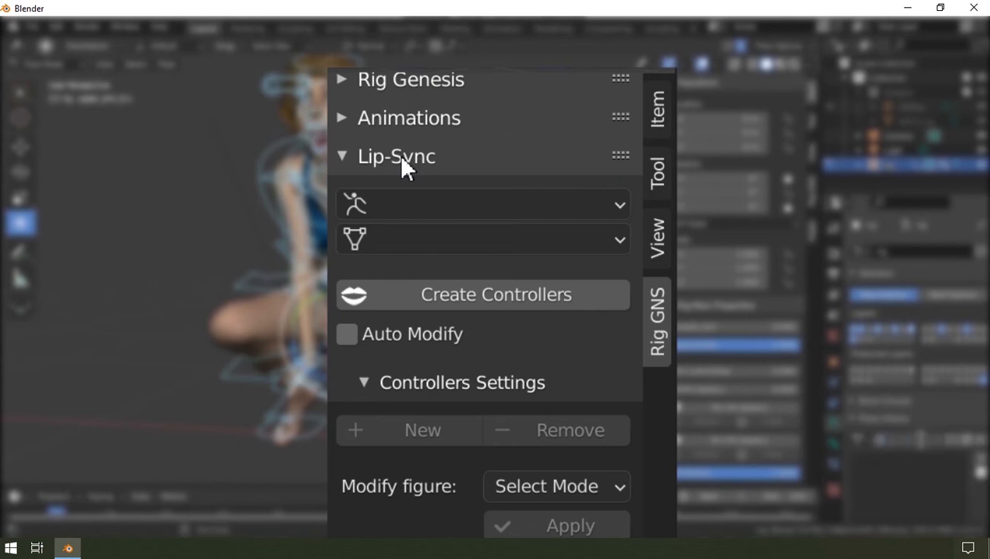
pyautogui.click(402, 159)
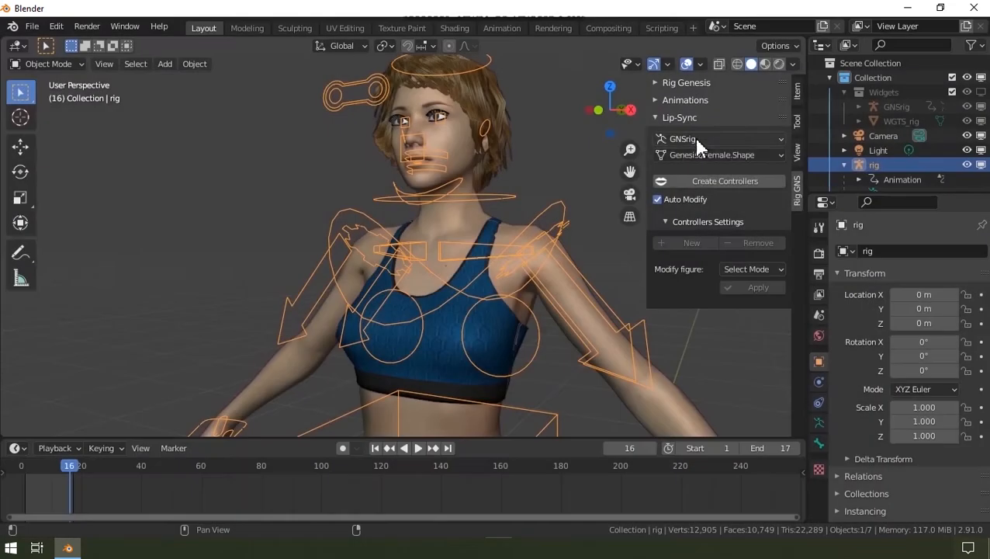
# Set the lip-sync armature to rig and its mesh to Genesis8Female.Shape
pyautogui.click(694, 137)
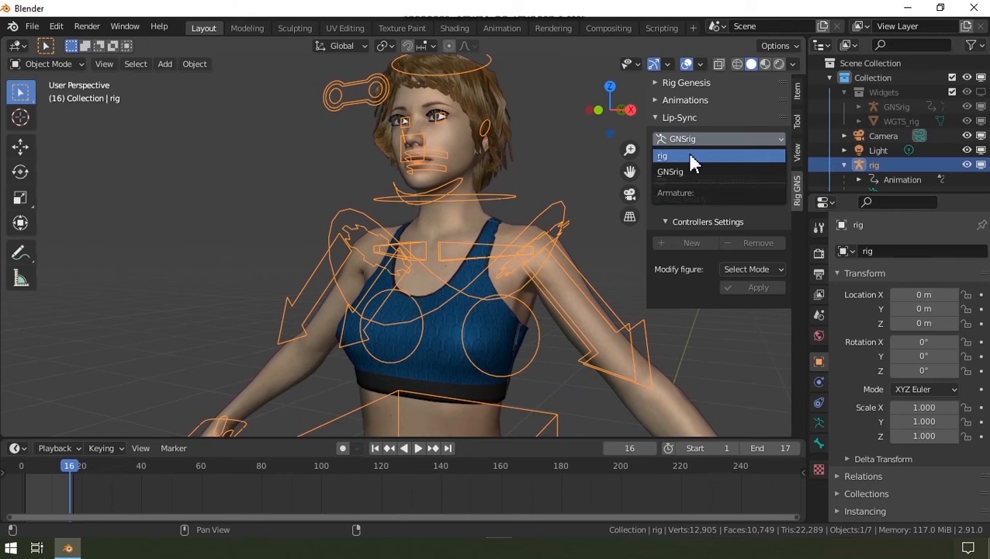
pyautogui.click(690, 156)
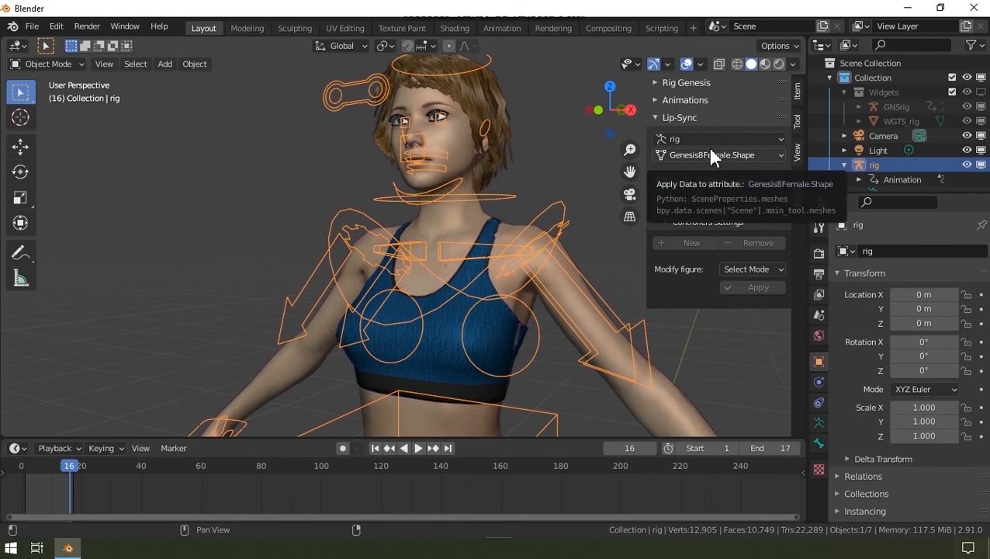
pyautogui.click(713, 153)
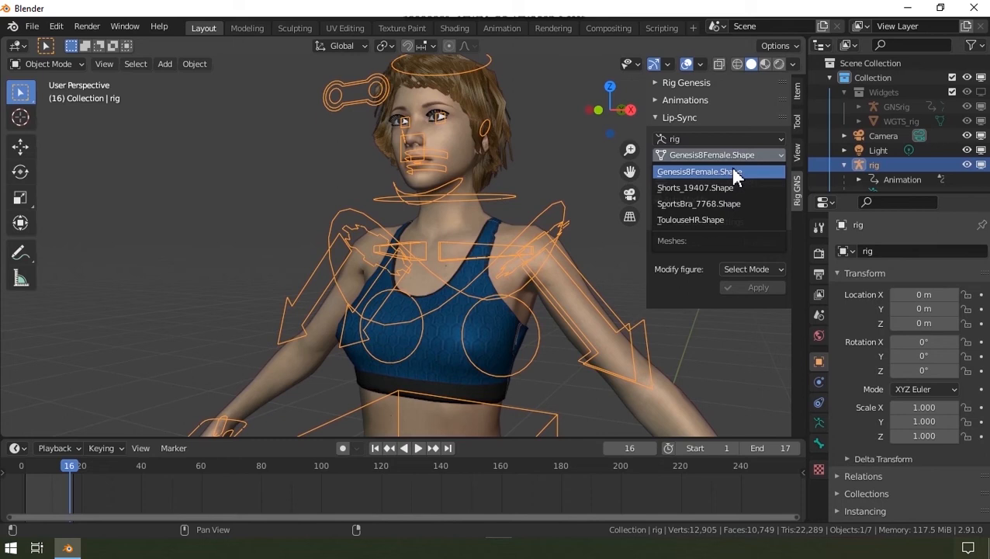
pyautogui.click(734, 173)
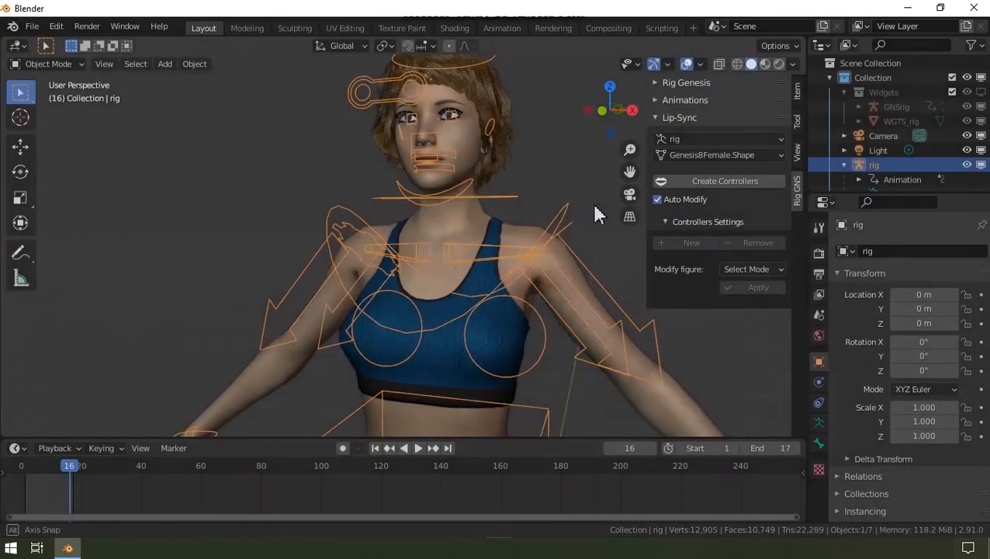
# Create the lip-sync controllers for the rig with Auto Modify enabled
pyautogui.moveTo(594, 204); pyautogui.dragTo(475, 222, button='middle')
pyautogui.scroll(-1, 476, 221)
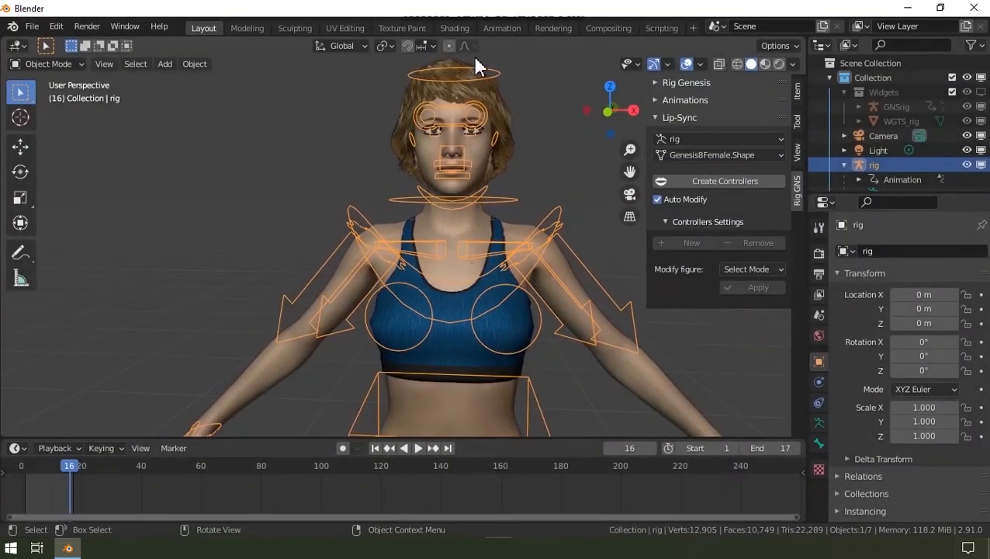
pyautogui.scroll(2, 478, 59)
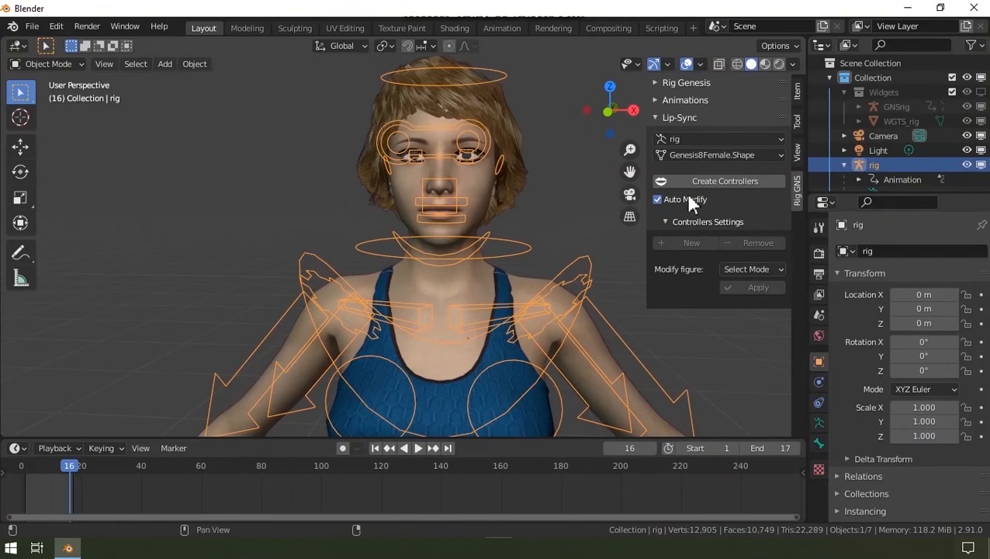
pyautogui.click(705, 183)
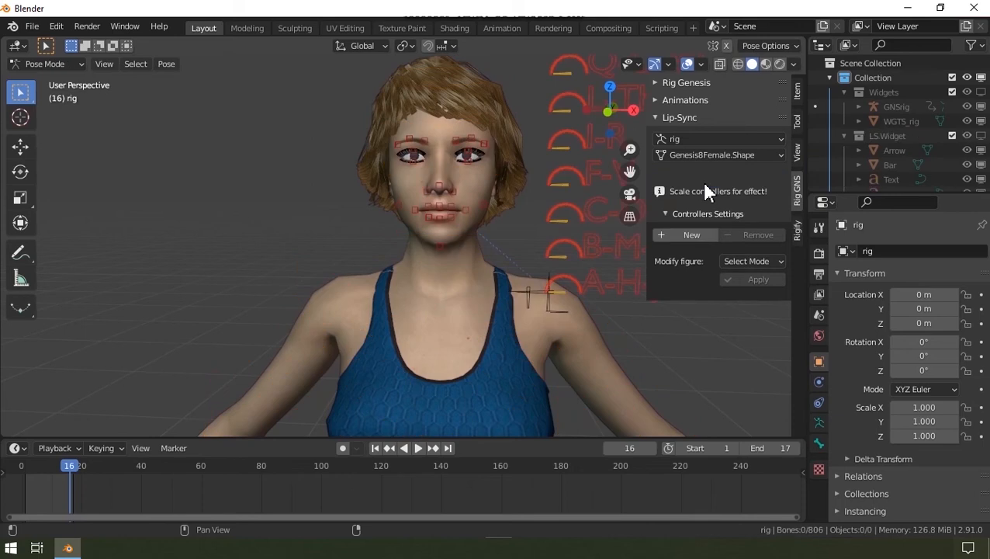
# Preview the A-H-J mouth shape by scaling its controller beside the head, and cancel the scaling
pyautogui.moveTo(320, 199); pyautogui.dragTo(525, 97, button='middle')
pyautogui.scroll(3, 413, 166)
pyautogui.moveTo(414, 166); pyautogui.dragTo(439, 177, button='middle')
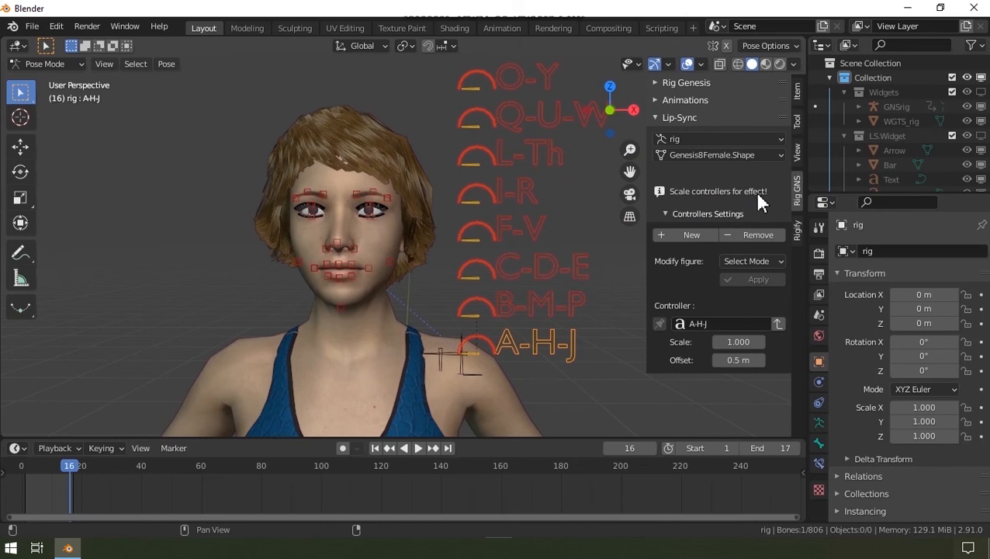
pyautogui.click(20, 199)
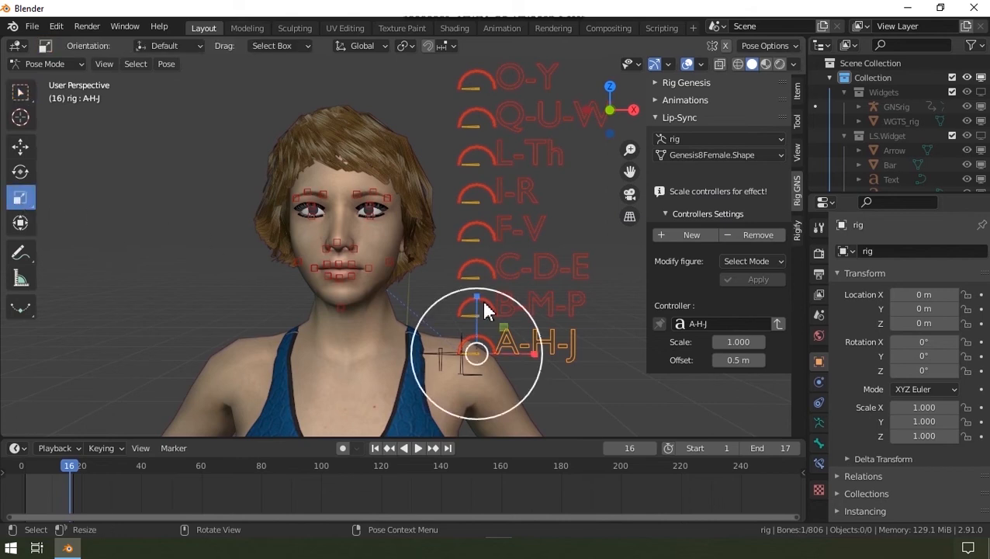
pyautogui.keyDown('shift'); pyautogui.moveTo(512, 376); pyautogui.dragTo(621, 367, button='middle'); pyautogui.keyUp('shift')
pyautogui.scroll(1, 606, 362)
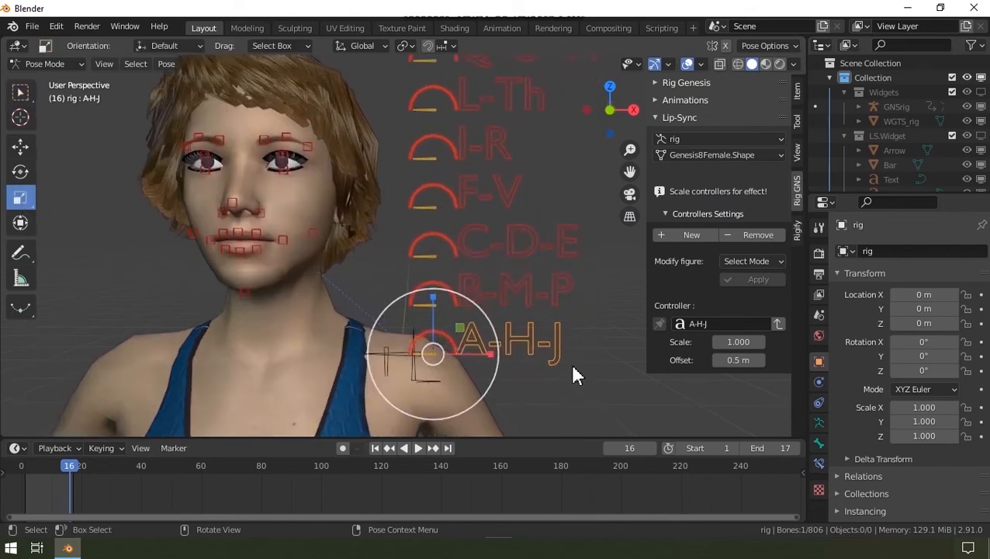
pyautogui.scroll(1, 453, 372)
pyautogui.press('s')
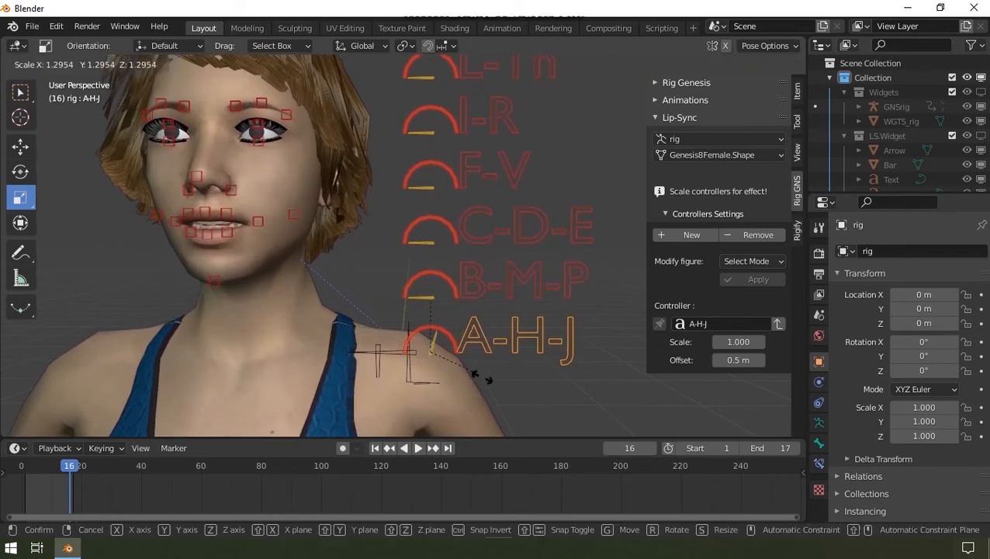
pyautogui.rightClick(500, 366)
# Preview the B-M-P and C-D-E mouth shapes by scaling each controller and cancelling the change
pyautogui.click(448, 312)
pyautogui.press('s')
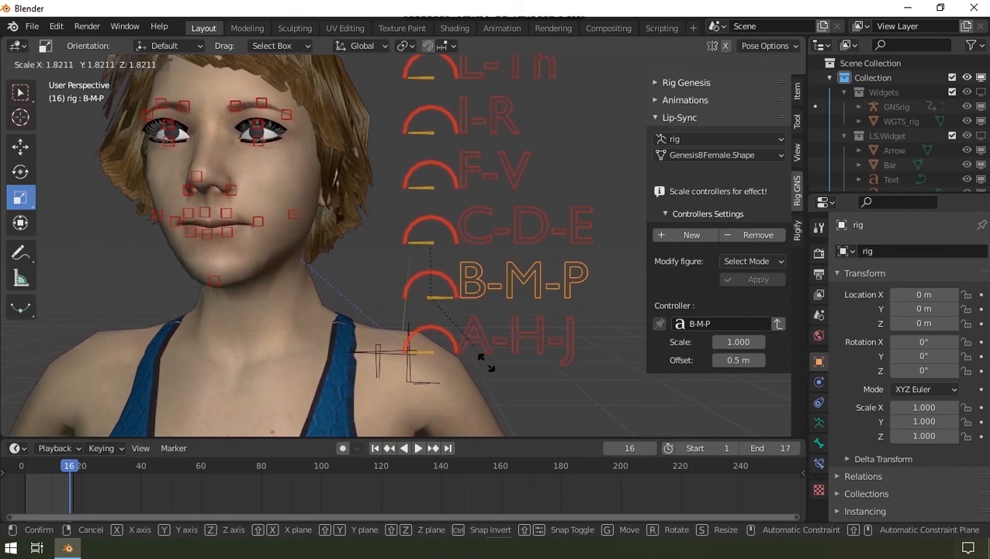
pyautogui.rightClick(503, 341)
pyautogui.click(456, 258)
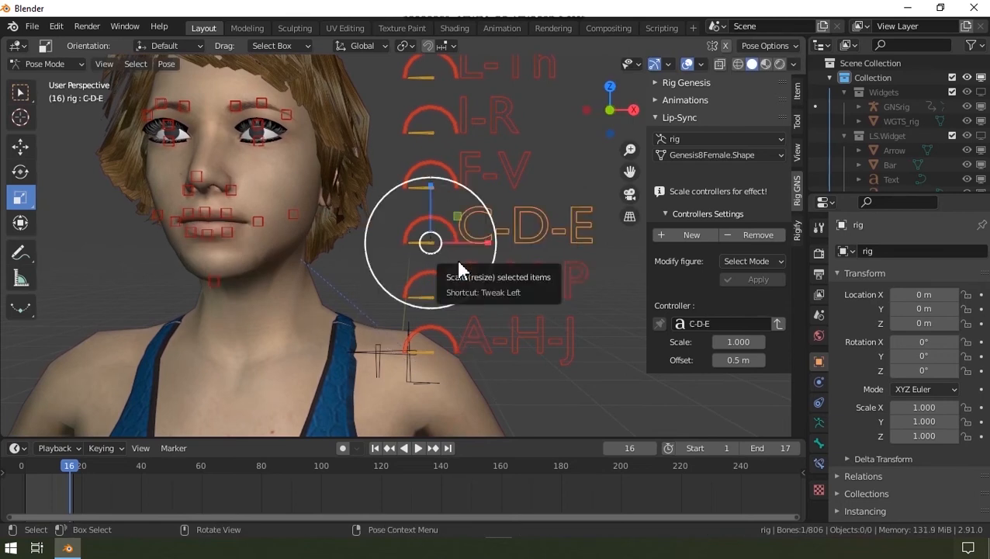
pyautogui.press('s')
pyautogui.rightClick(508, 338)
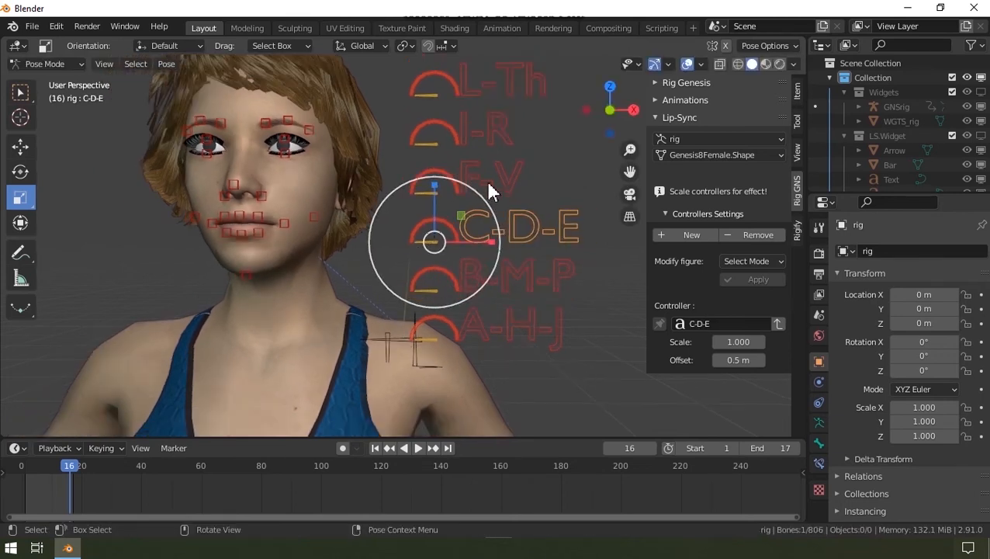
# Preview the F-V and I-R mouth shapes by scaling each controller and cancelling the change
pyautogui.click(470, 190)
pyautogui.press('s')
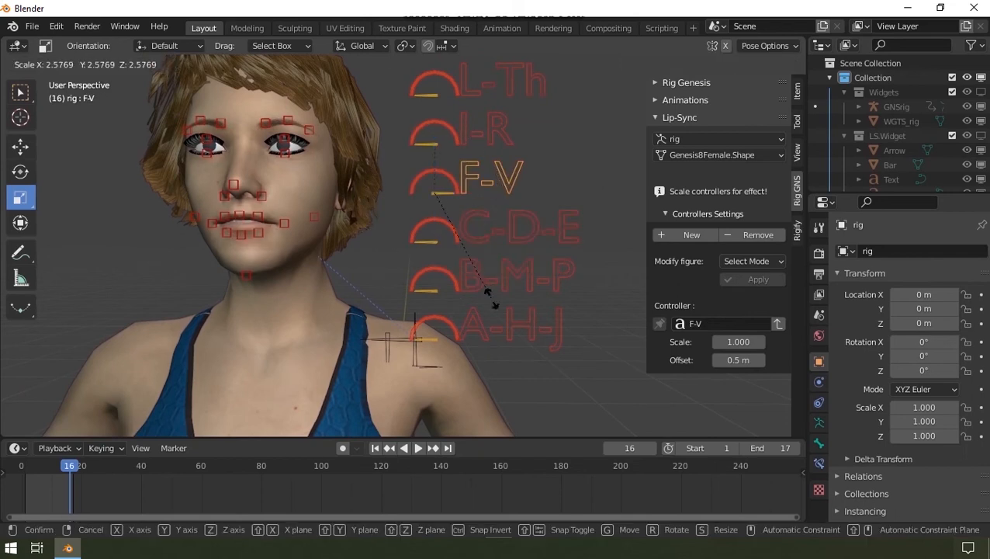
pyautogui.rightClick(508, 208)
pyautogui.click(481, 132)
pyautogui.press('s')
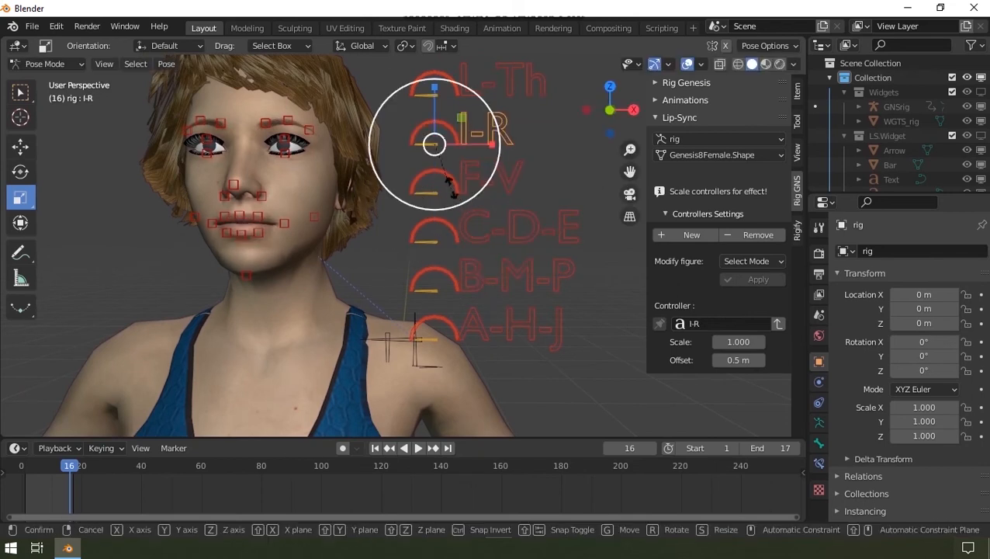
pyautogui.rightClick(375, 319)
# Preview the L-Th and Q-U-W mouth shapes by scaling each controller and cancelling the change
pyautogui.scroll(-2, 374, 319)
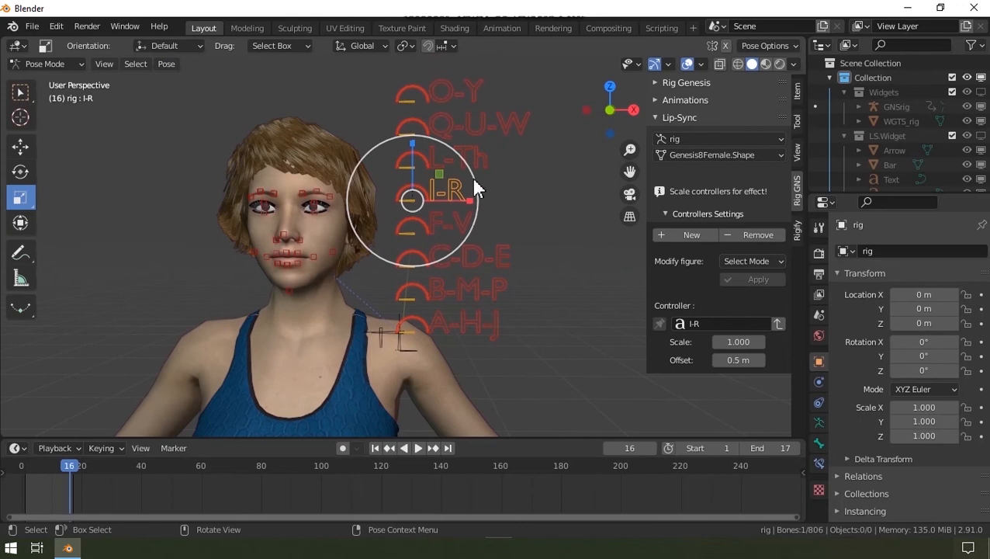
pyautogui.click(470, 167)
pyautogui.press('s')
pyautogui.rightClick(494, 152)
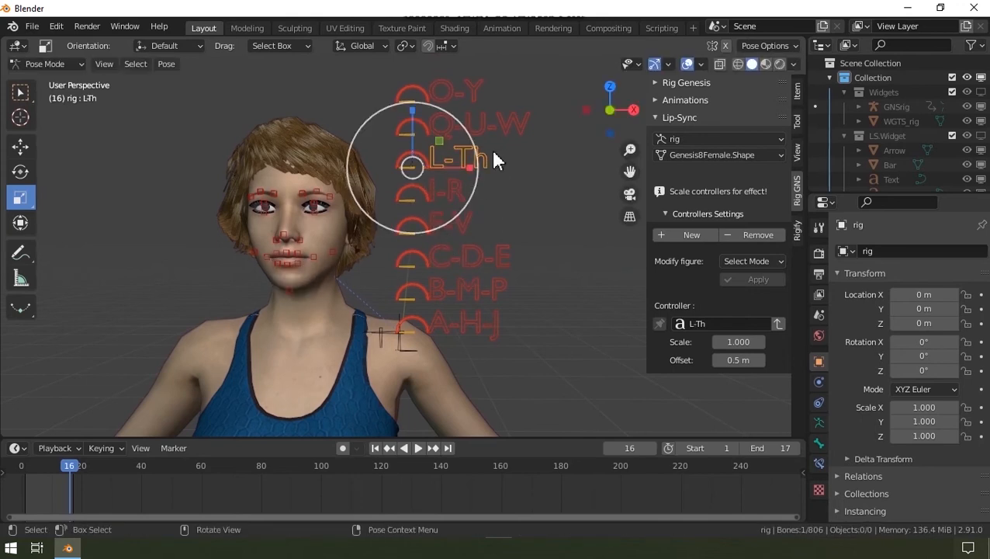
pyautogui.click(477, 124)
pyautogui.press('s')
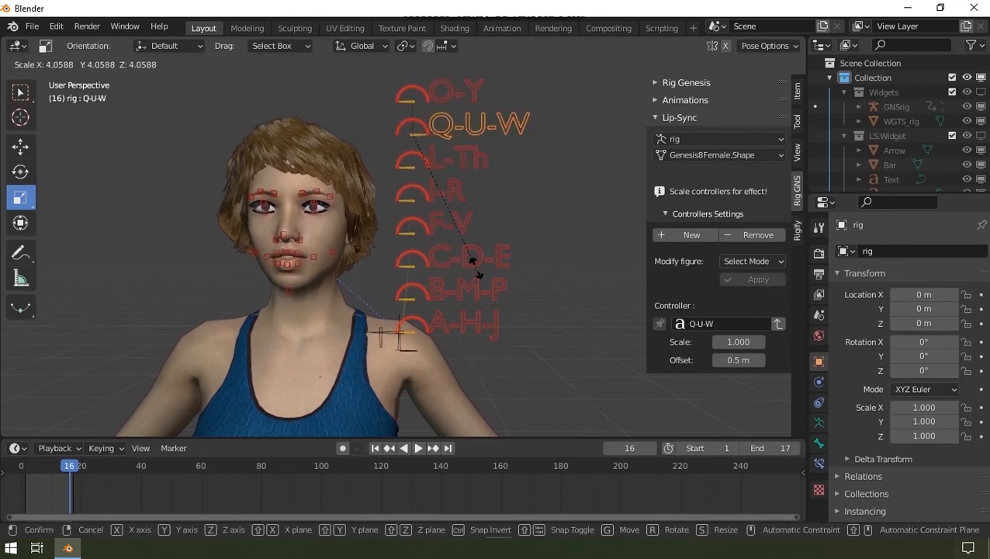
pyautogui.rightClick(478, 277)
# Scale up the O-Y controller and keep the scaling so its mouth shape is applied
pyautogui.click(454, 91)
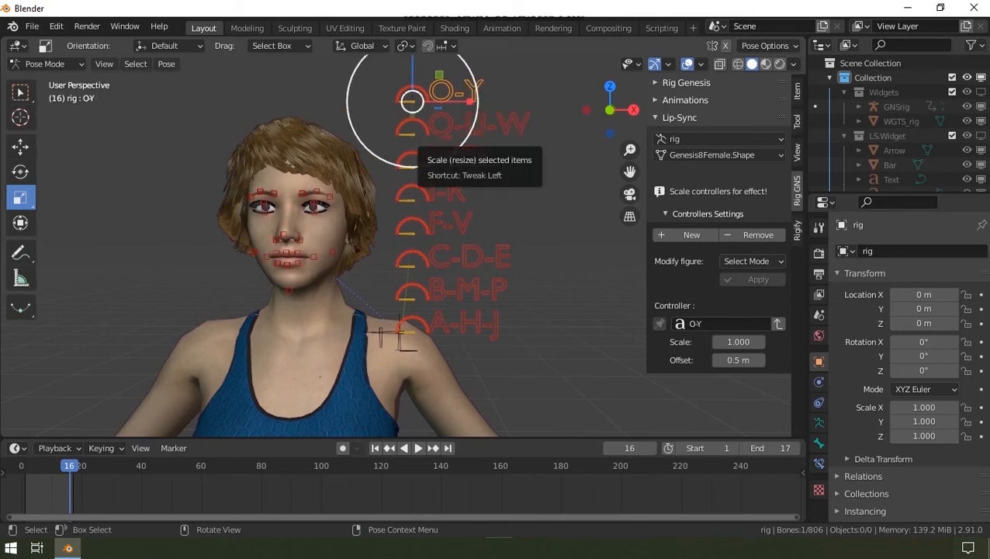
pyautogui.press('s')
pyautogui.click(256, 241)
# Start modifying the figure of the O-Y controller in Pose mode
pyautogui.scroll(5, 281, 249)
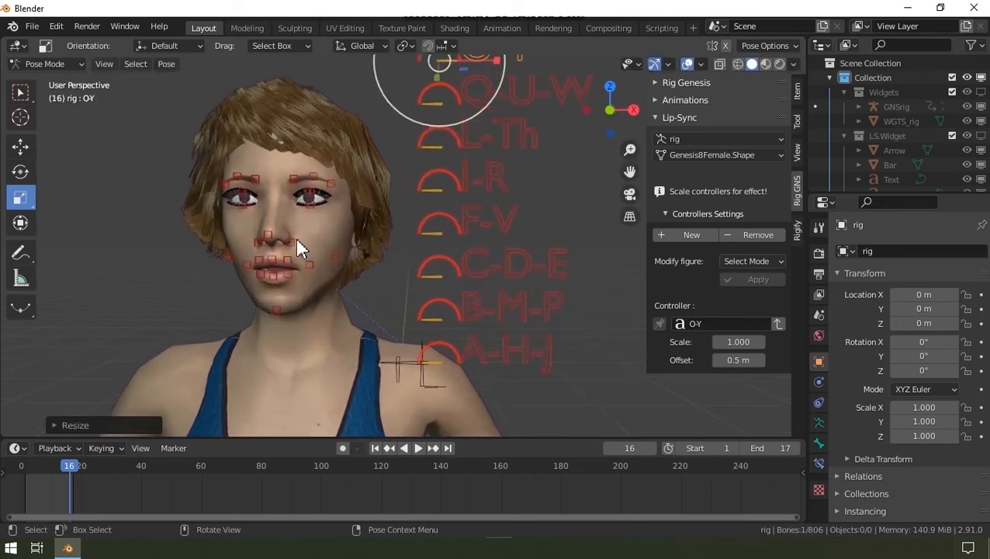
pyautogui.moveTo(282, 249); pyautogui.dragTo(311, 249, button='middle')
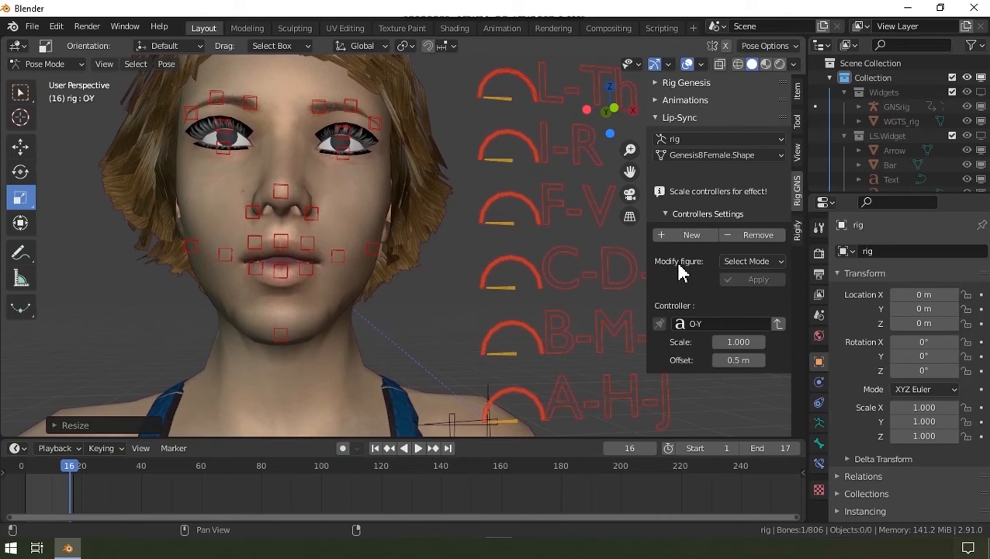
pyautogui.click(733, 262)
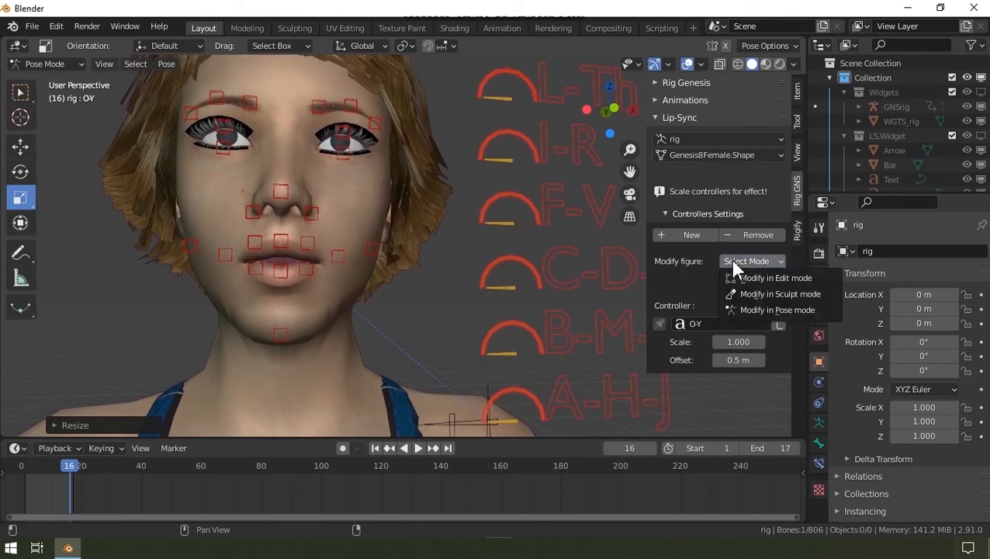
pyautogui.click(773, 314)
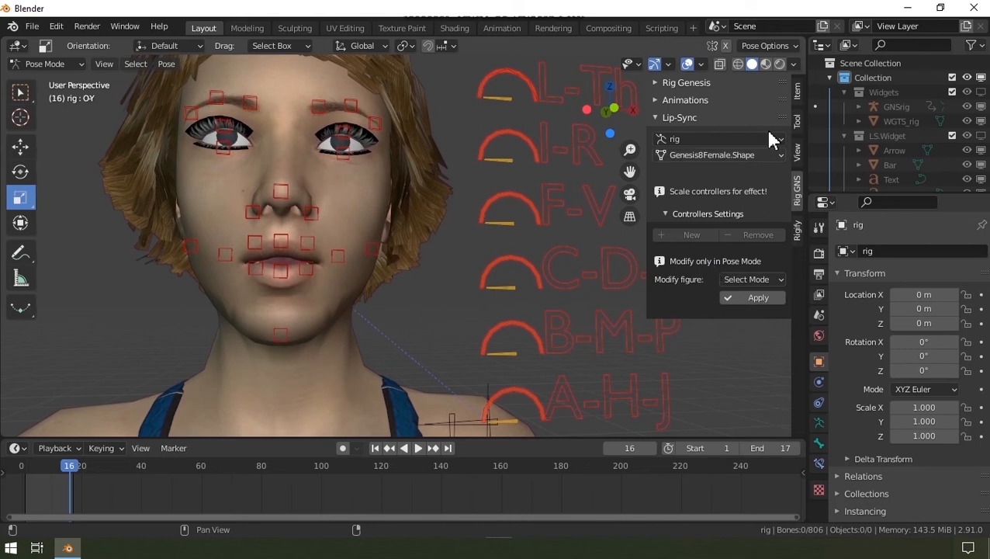
# Collapse the transform settings, show the tertiary face bone layer and hide the primary face layer
pyautogui.click(797, 89)
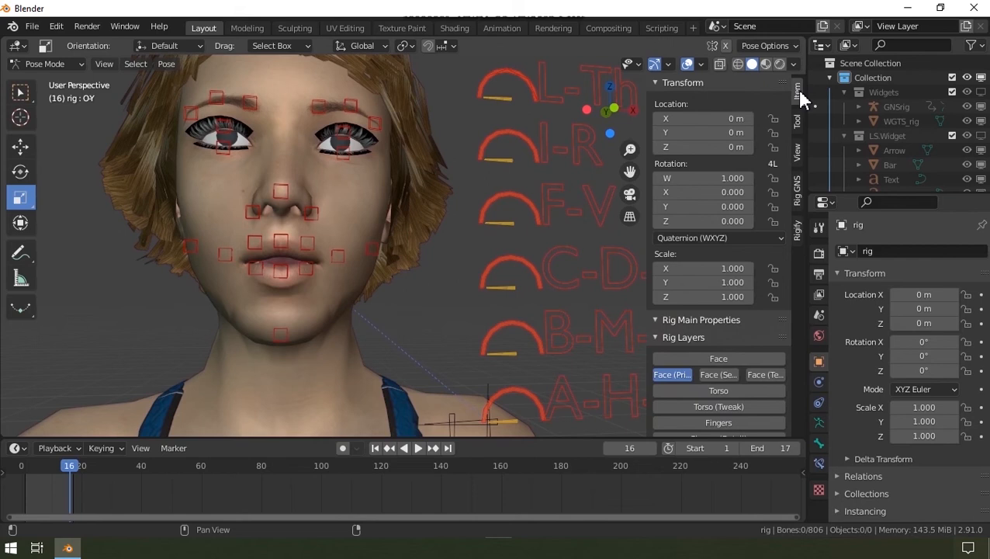
pyautogui.click(727, 83)
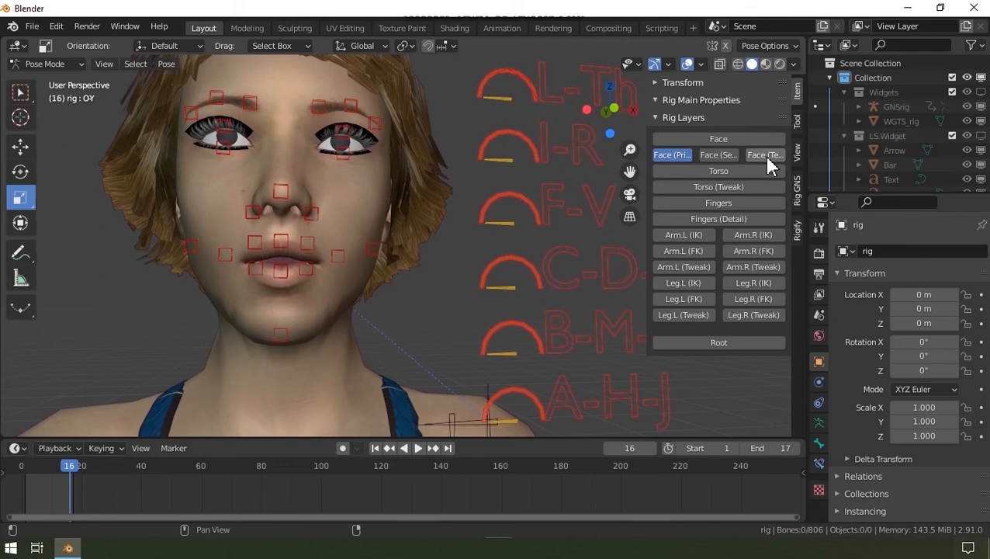
pyautogui.click(766, 155)
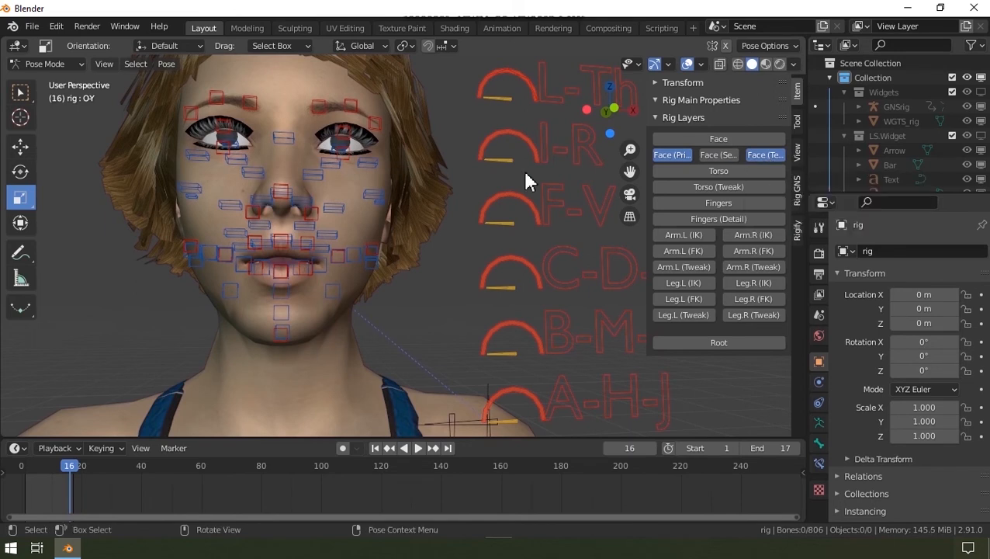
pyautogui.click(669, 155)
# With X-axis mirroring on, move the left outer lower-lip, outer upper-lip and lip-corner bones inward toward the mouth's centre
pyautogui.scroll(1, 286, 241)
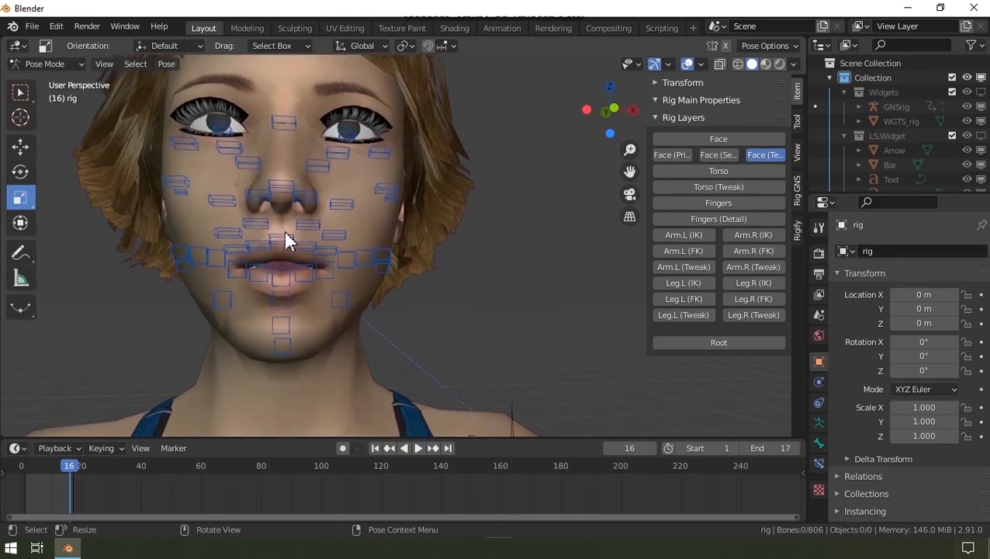
pyautogui.scroll(3, 286, 241)
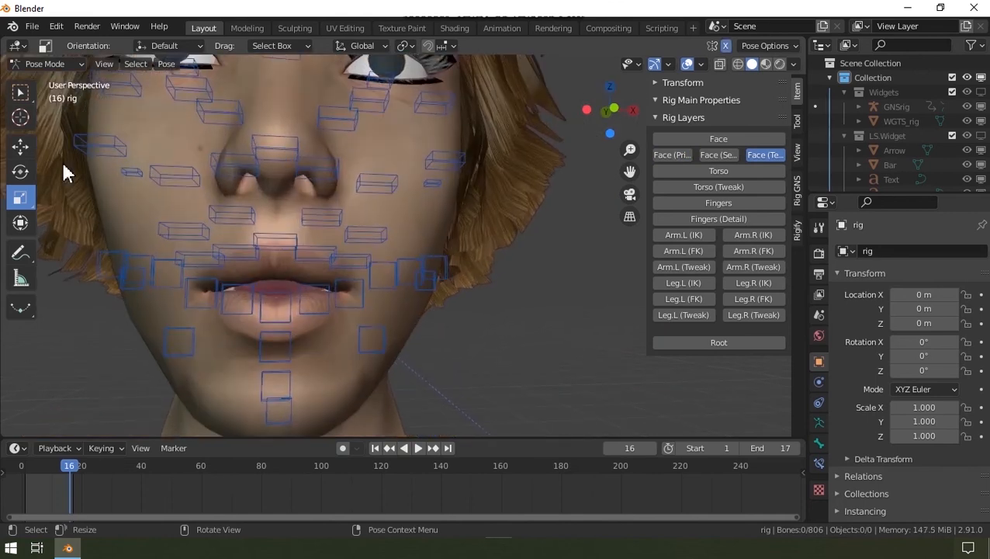
pyautogui.click(21, 146)
pyautogui.scroll(1, 363, 287)
pyautogui.click(369, 288)
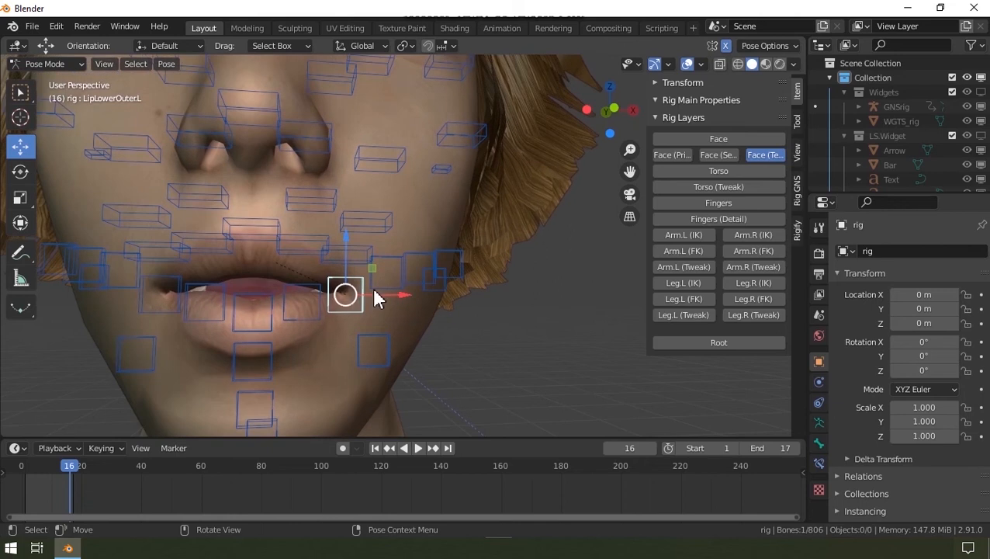
pyautogui.moveTo(398, 292); pyautogui.dragTo(351, 273)
pyautogui.click(377, 256)
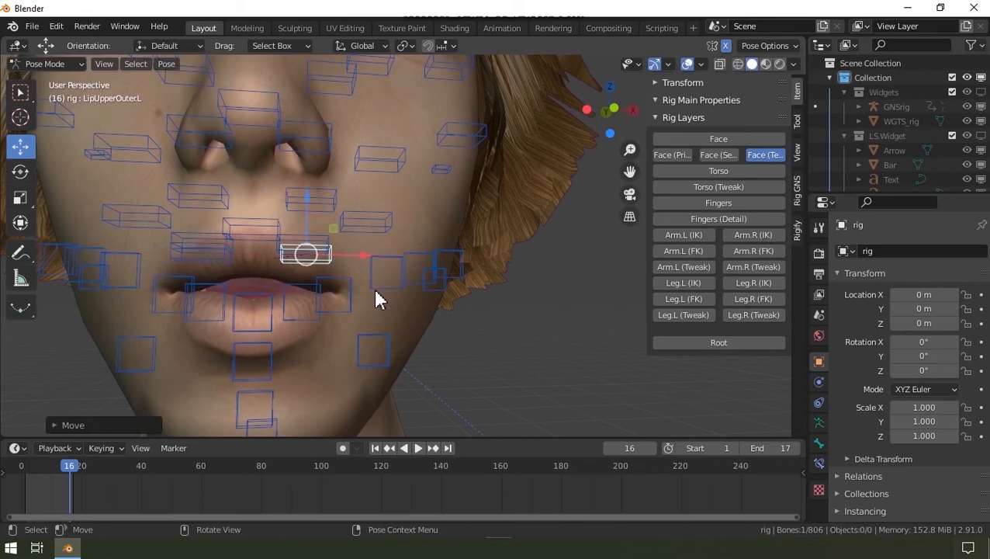
pyautogui.click(379, 284)
pyautogui.moveTo(438, 270); pyautogui.dragTo(330, 275)
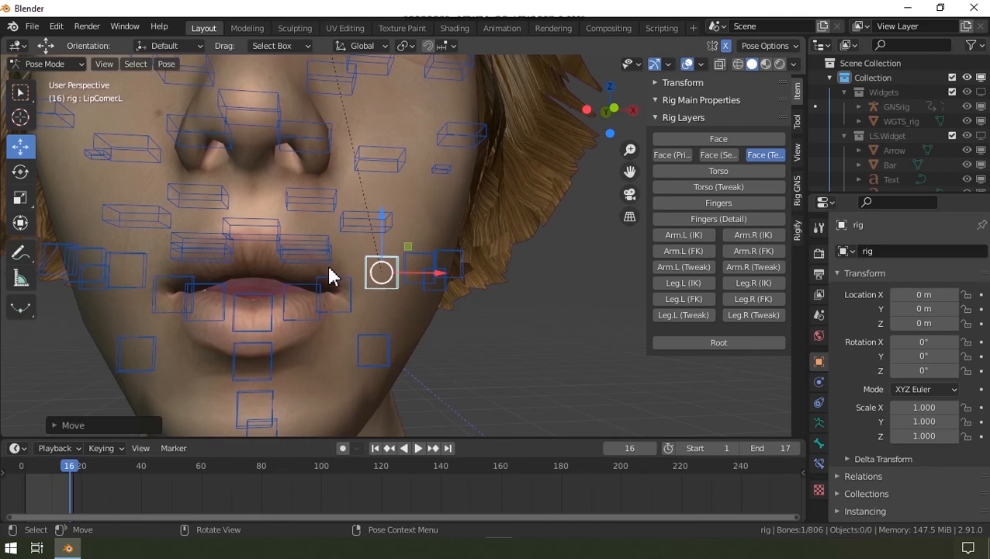
# Lower the middle lower-lip bone slightly and raise the middle upper-lip bone by about 0.0013 m
pyautogui.moveTo(330, 275); pyautogui.dragTo(303, 276, button='middle')
pyautogui.click(251, 293)
pyautogui.moveTo(247, 259); pyautogui.dragTo(245, 267)
pyautogui.click(246, 223)
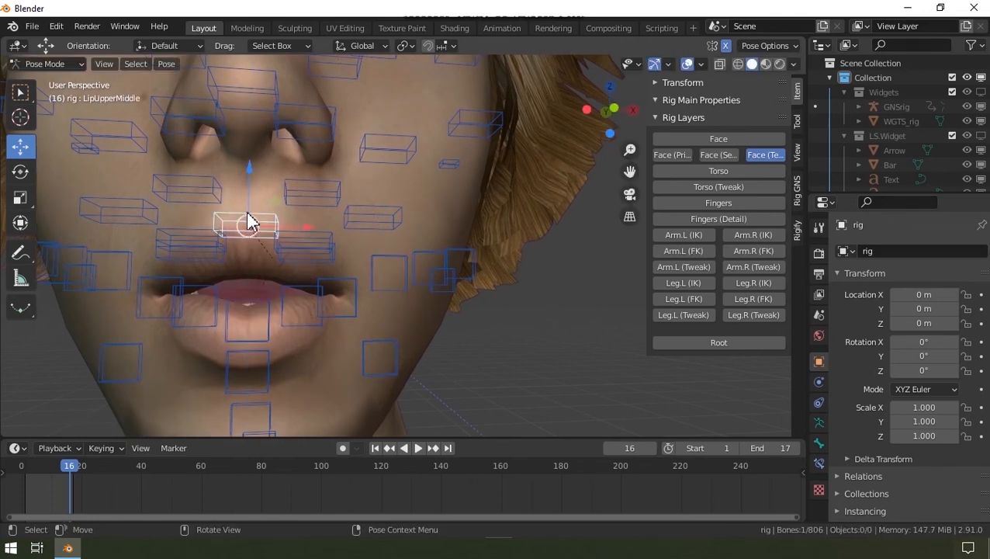
pyautogui.press('g')
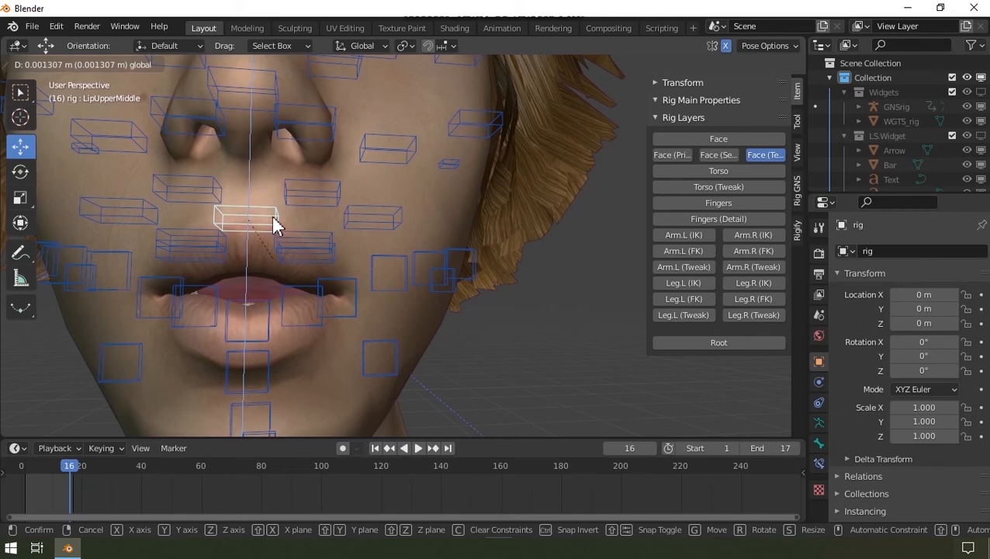
pyautogui.click(276, 225)
# Raise the left inner lower-lip bone by about 0.002 m along the Z axis
pyautogui.moveTo(277, 233); pyautogui.dragTo(294, 302, button='middle')
pyautogui.click(316, 247)
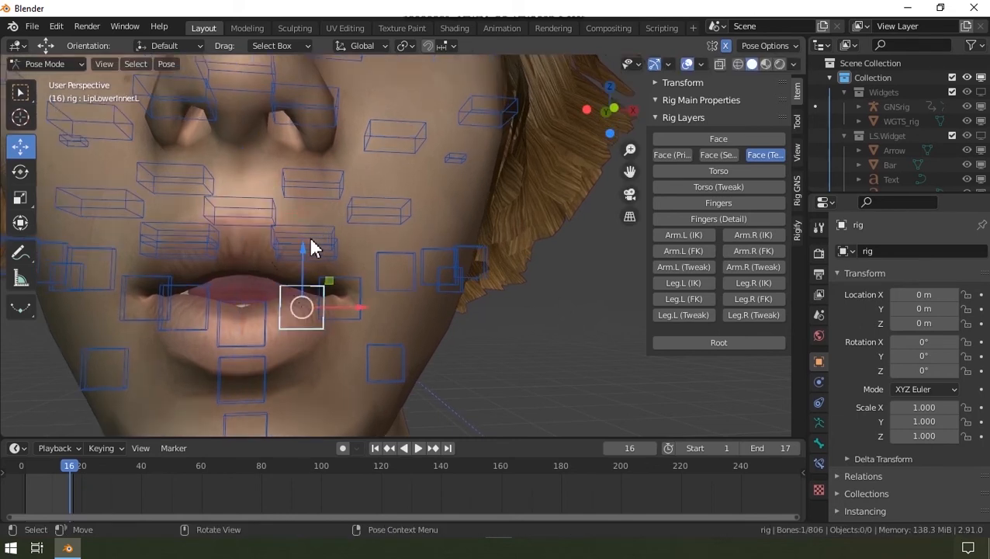
pyautogui.press('g')
pyautogui.press('z')
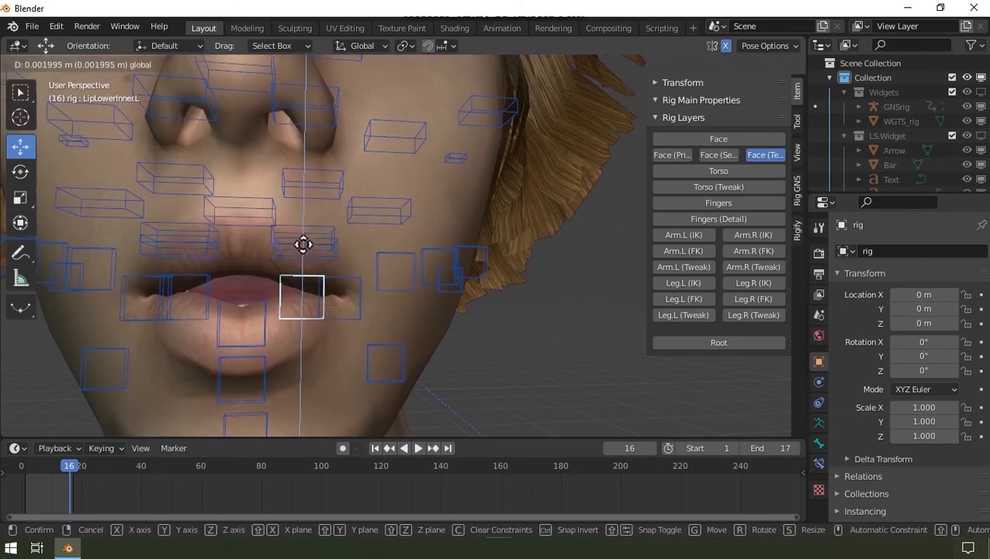
pyautogui.click(302, 243)
pyautogui.scroll(-4, 374, 244)
pyautogui.moveTo(374, 244)
pyautogui.mouseDown(button='middle')
pyautogui.moveTo(334, 273)
pyautogui.moveTo(268, 276)
pyautogui.moveTo(370, 257)
pyautogui.mouseUp(button='middle')
pyautogui.scroll(4, 269, 280)
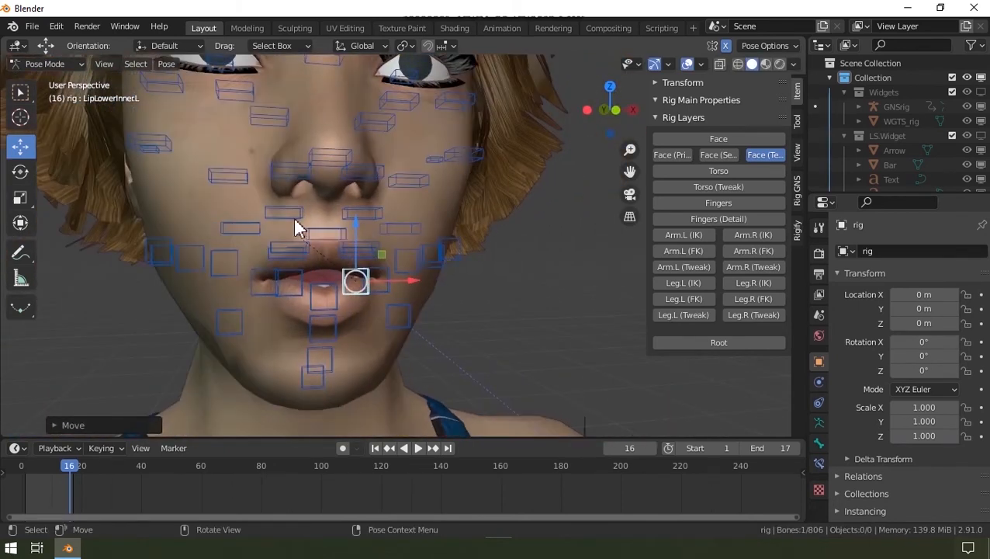
pyautogui.scroll(-3, 299, 229)
pyautogui.moveTo(342, 221)
pyautogui.mouseDown(button='middle')
pyautogui.moveTo(336, 227)
pyautogui.moveTo(357, 225)
pyautogui.mouseUp(button='middle')
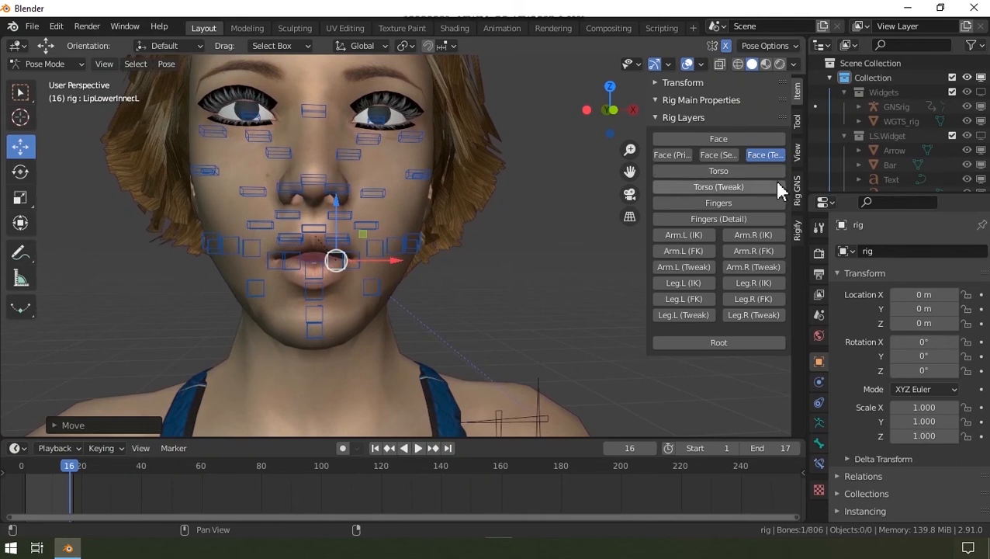
# Apply the Pose-mode modification of the O-Y figure in the Lip-Sync settings
pyautogui.click(798, 198)
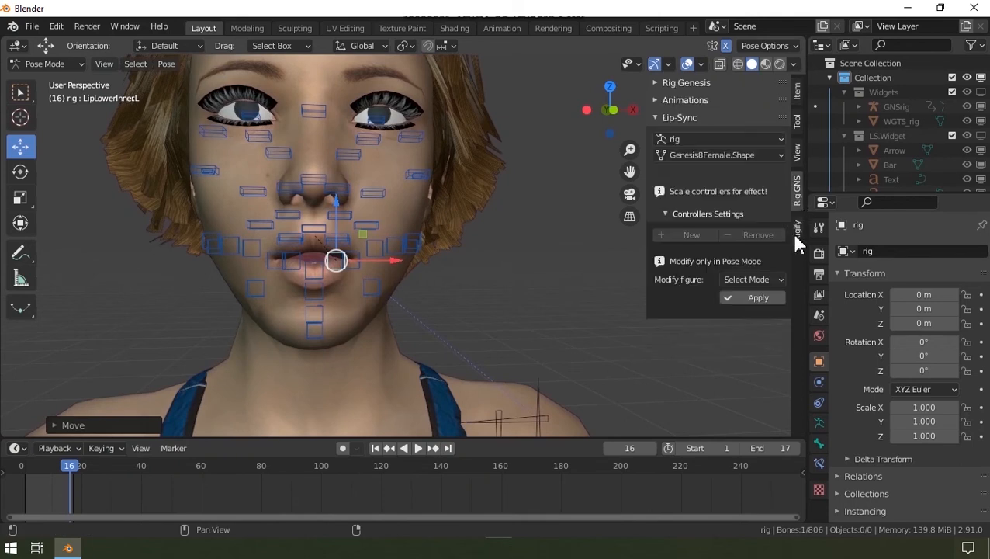
pyautogui.click(758, 300)
pyautogui.scroll(-5, 284, 263)
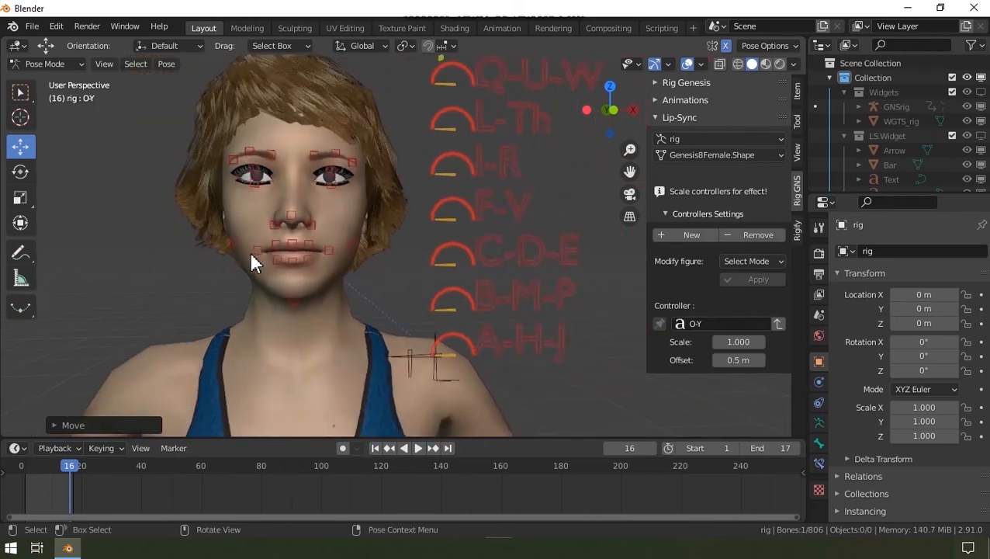
# Scale up the O-Y controller to bring up its modified mouth shape and keep the scaling
pyautogui.scroll(1, 397, 100)
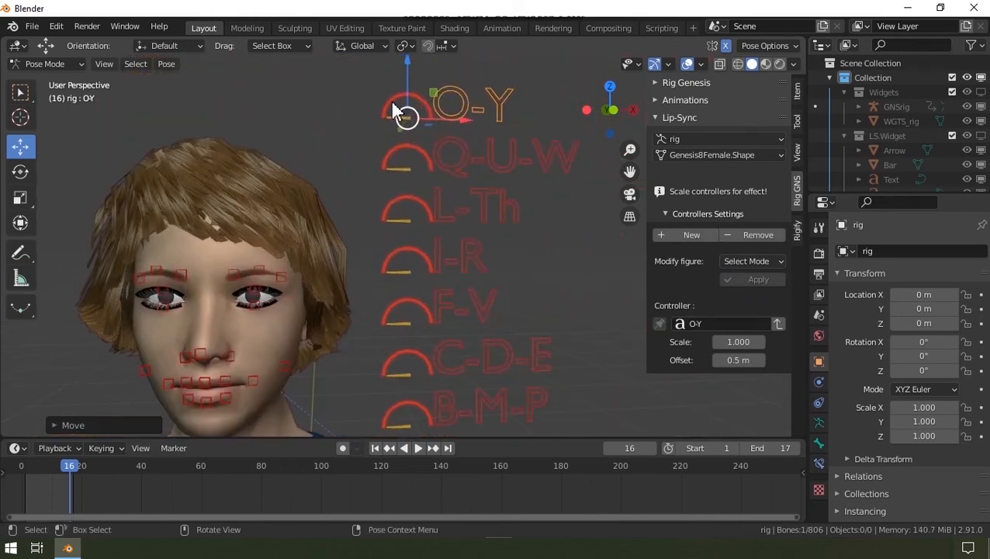
pyautogui.scroll(-1, 447, 116)
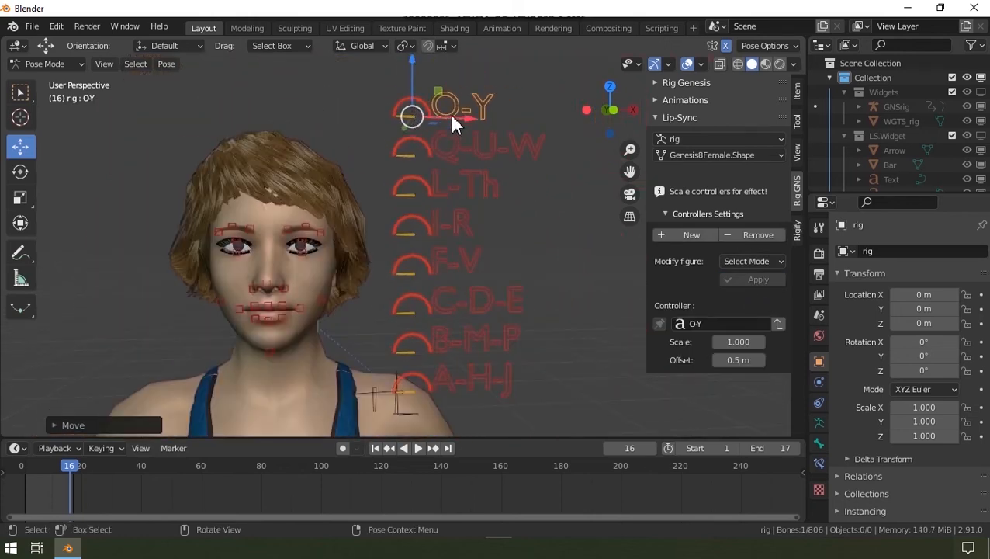
pyautogui.click(21, 198)
pyautogui.moveTo(413, 118)
pyautogui.mouseDown()
pyautogui.moveTo(339, 164)
pyautogui.moveTo(409, 127)
pyautogui.mouseUp()
pyautogui.moveTo(357, 155); pyautogui.dragTo(326, 214)
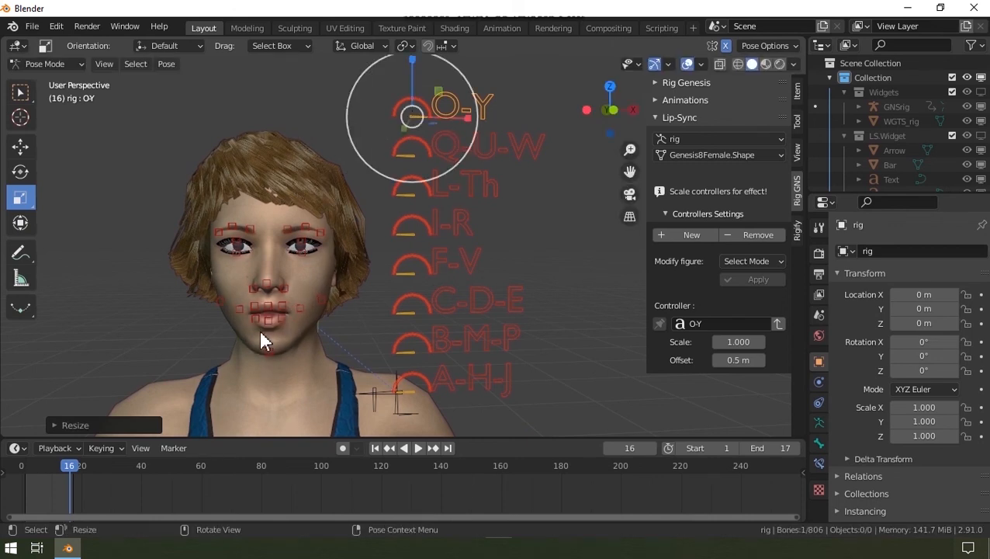
pyautogui.scroll(5, 261, 341)
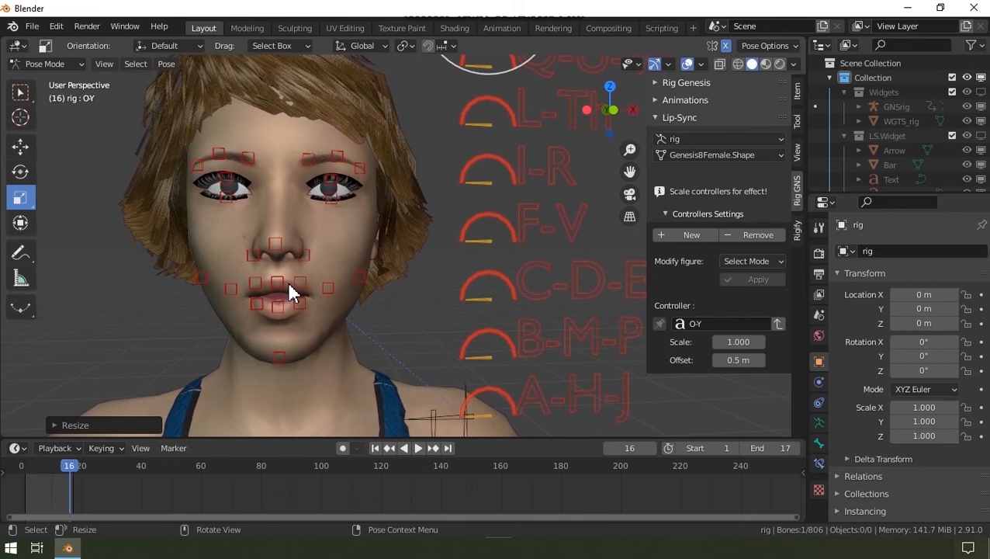
# Start modifying the O-Y figure in Sculpt mode and choose the Grab brush
pyautogui.click(737, 263)
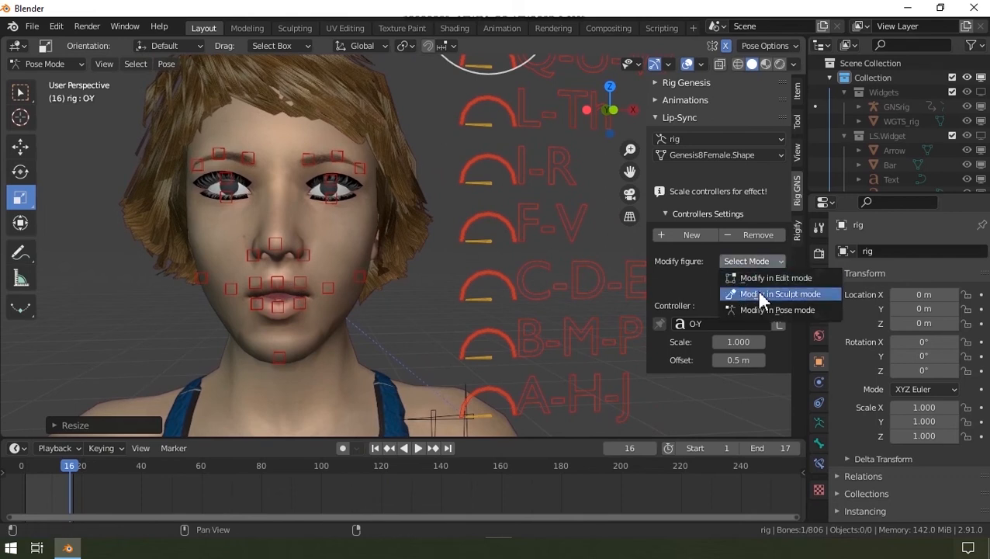
pyautogui.click(759, 294)
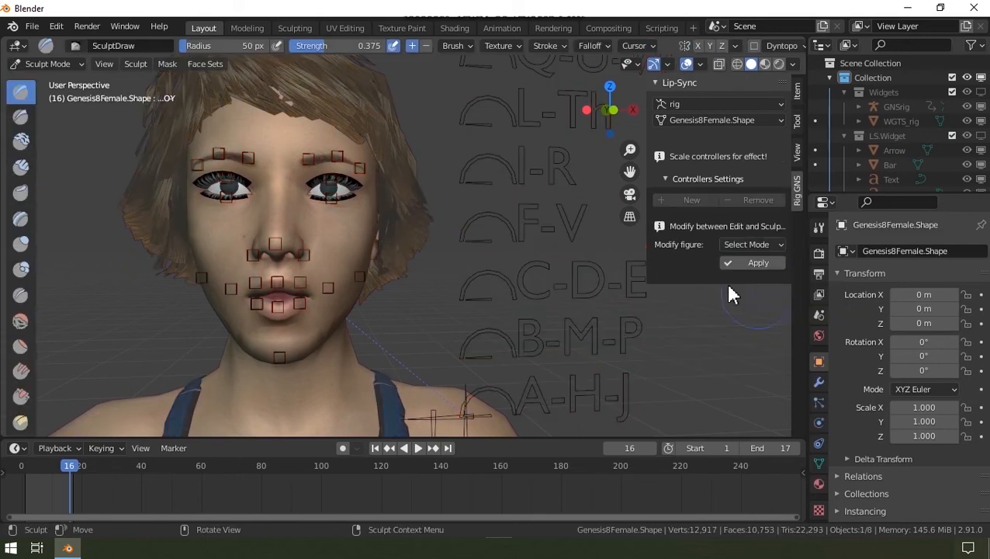
pyautogui.scroll(-5, 10, 308)
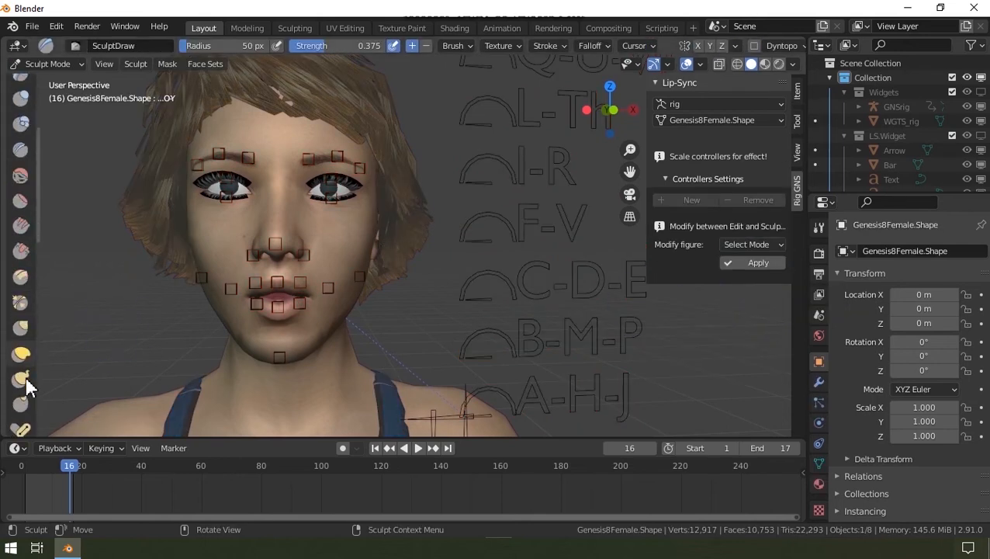
pyautogui.click(21, 328)
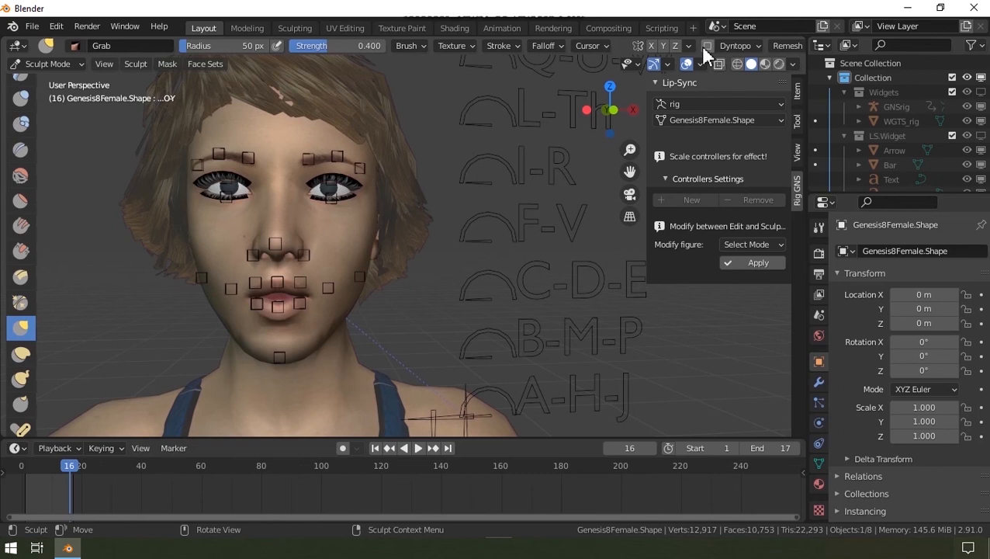
# Turn on X symmetry, set the Grab brush radius to about 102 px and reshape the mouth area with short strokes
pyautogui.scroll(8, 361, 280)
pyautogui.moveTo(497, 264); pyautogui.dragTo(431, 279, button='middle')
pyautogui.press('f')
pyautogui.click(355, 318)
pyautogui.moveTo(419, 266)
pyautogui.mouseDown()
pyautogui.moveTo(409, 265)
pyautogui.moveTo(436, 262)
pyautogui.mouseUp()
pyautogui.moveTo(387, 323); pyautogui.dragTo(374, 324)
# Enlarge the Grab brush radius to about 184 px and reshape the lips from a side view of the face
pyautogui.scroll(-3, 374, 323)
pyautogui.moveTo(378, 301); pyautogui.dragTo(288, 292, button='middle')
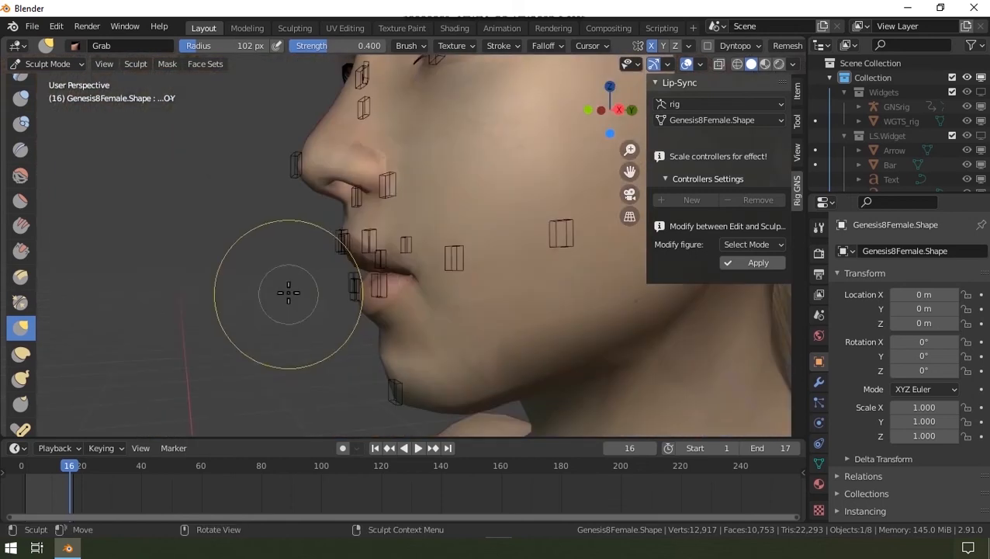
pyautogui.press('f')
pyautogui.click(337, 296)
pyautogui.press('f')
pyautogui.click(376, 309)
pyautogui.moveTo(346, 261); pyautogui.dragTo(354, 273)
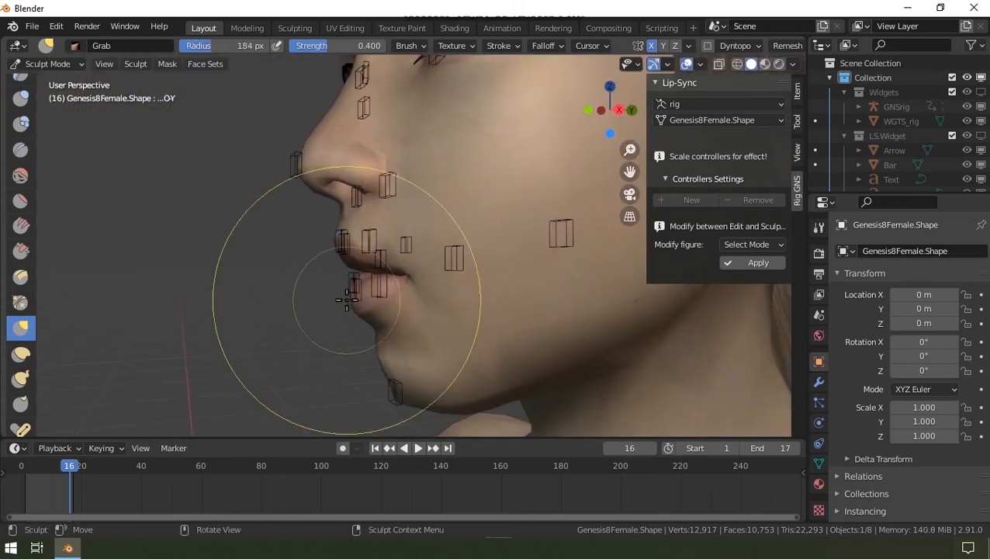
# Switch to the Smooth brush, set strength 0.3 and radius about 72 px, and smooth the lower face beside the mouth
pyautogui.click(21, 176)
pyautogui.rightClick(295, 341)
pyautogui.moveTo(318, 358); pyautogui.dragTo(283, 358)
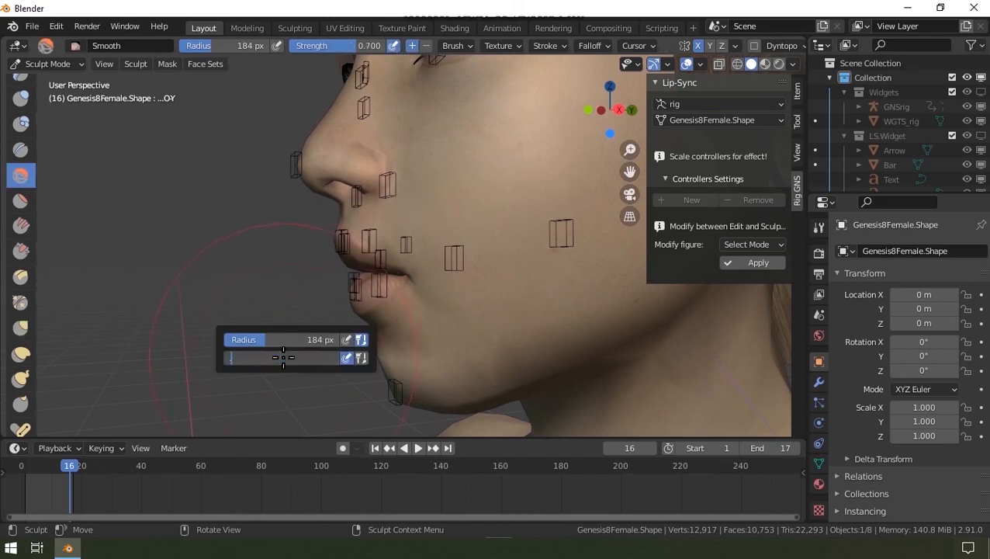
pyautogui.press('f')
pyautogui.click(394, 388)
pyautogui.moveTo(396, 399)
pyautogui.mouseDown(button='middle')
pyautogui.moveTo(265, 271)
pyautogui.moveTo(417, 315)
pyautogui.mouseUp(button='middle')
pyautogui.moveTo(417, 315); pyautogui.dragTo(428, 305)
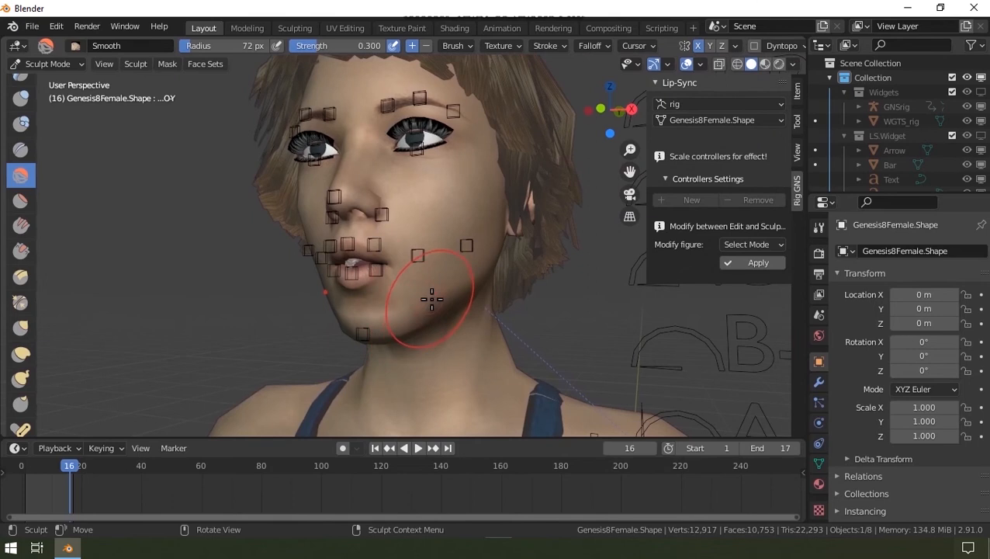
# Turn on the wireframe overlay to show the mesh topology on the figure
pyautogui.click(700, 65)
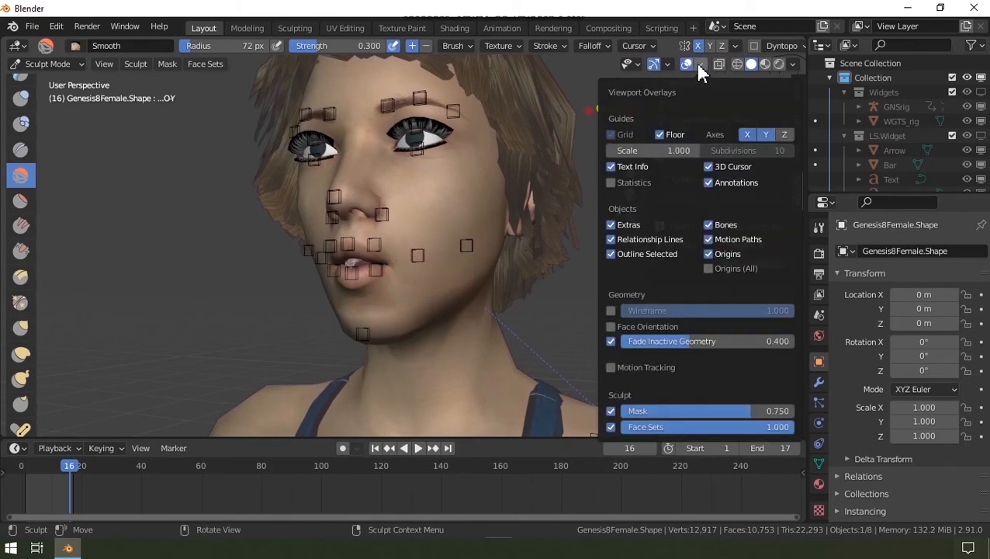
pyautogui.click(610, 311)
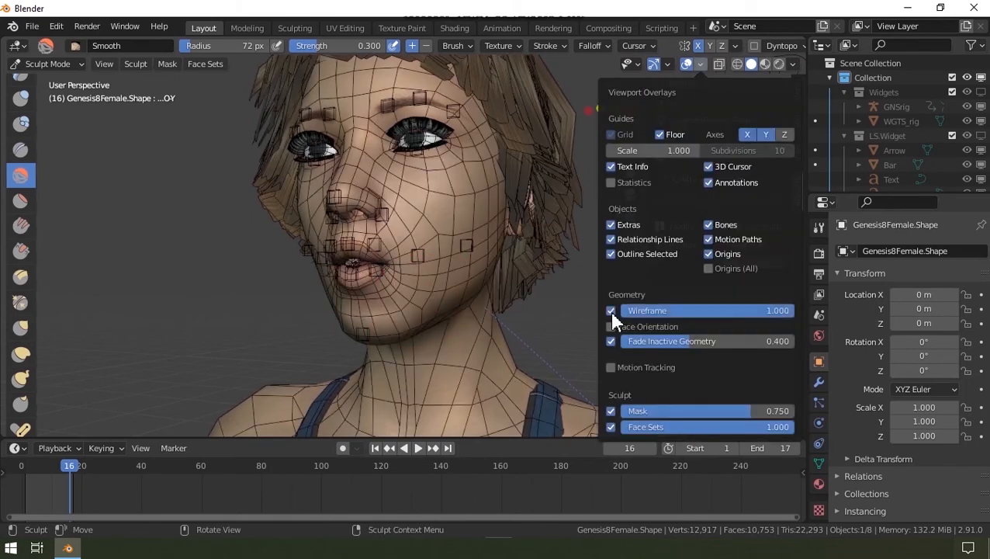
pyautogui.scroll(-5, 433, 207)
pyautogui.moveTo(342, 169); pyautogui.dragTo(394, 164, button='middle')
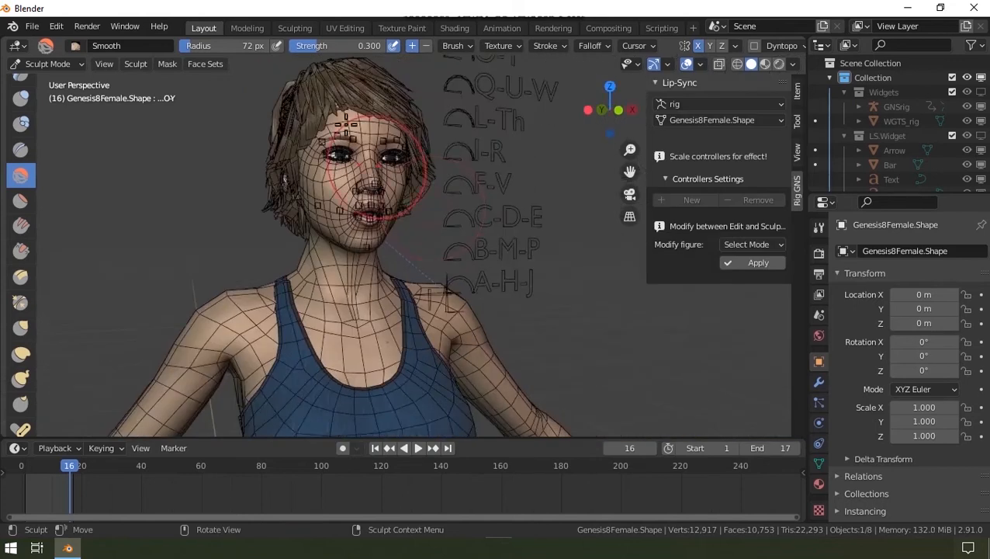
# Examine the sculpted O-Y mouth shape with its wireframe up close and from several angles
pyautogui.scroll(5, 372, 159)
pyautogui.moveTo(376, 269); pyautogui.dragTo(292, 276, button='middle')
pyautogui.scroll(-6, 374, 263)
pyautogui.scroll(9, 374, 272)
pyautogui.scroll(-5, 292, 276)
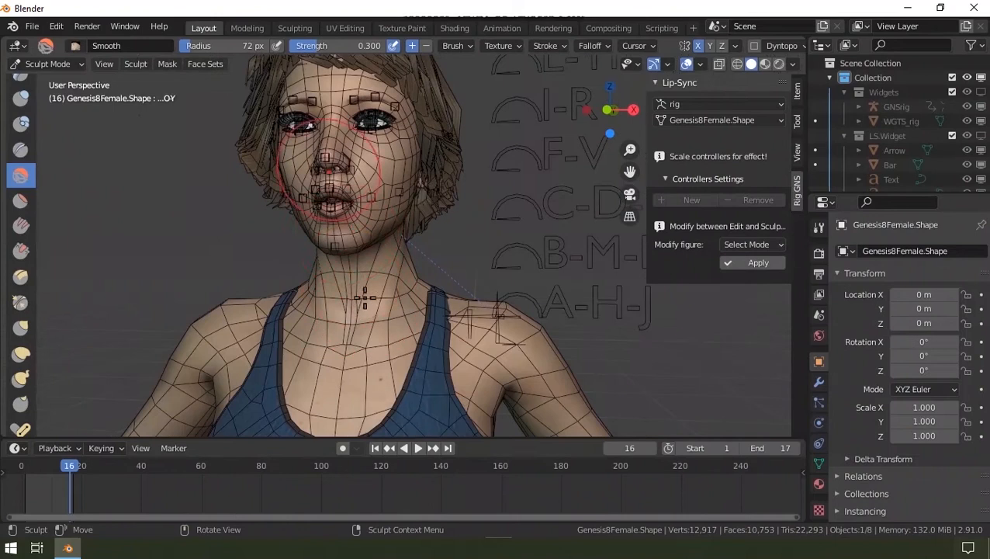
pyautogui.scroll(6, 341, 206)
pyautogui.moveTo(345, 214)
pyautogui.mouseDown(button='middle')
pyautogui.moveTo(283, 221)
pyautogui.moveTo(316, 209)
pyautogui.moveTo(329, 219)
pyautogui.mouseUp(button='middle')
pyautogui.scroll(-2, 326, 232)
pyautogui.scroll(-4, 325, 235)
pyautogui.moveTo(295, 265); pyautogui.dragTo(316, 278, button='middle')
pyautogui.scroll(-2, 315, 279)
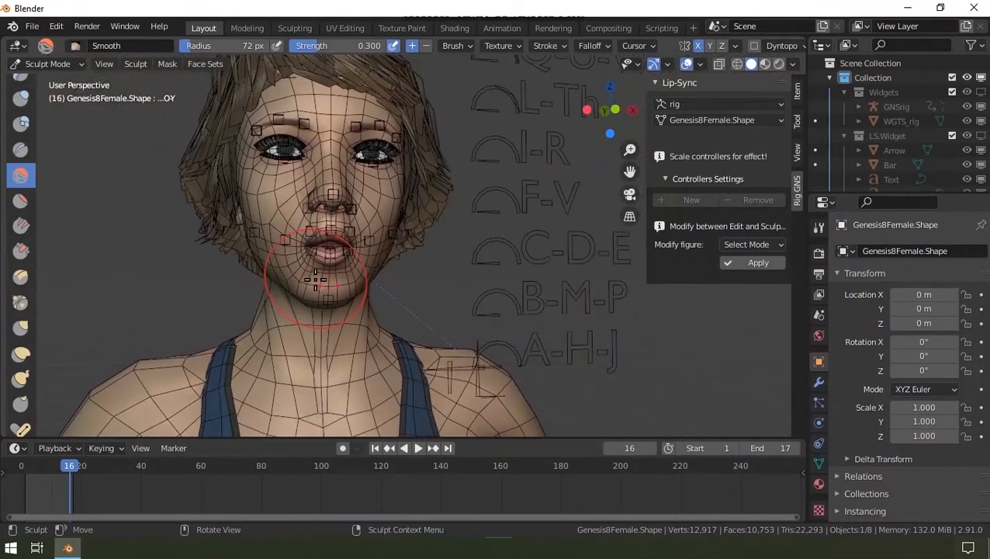
# Apply the sculpted changes to the O-Y figure, then try scaling its controller and cancel the scaling
pyautogui.click(740, 265)
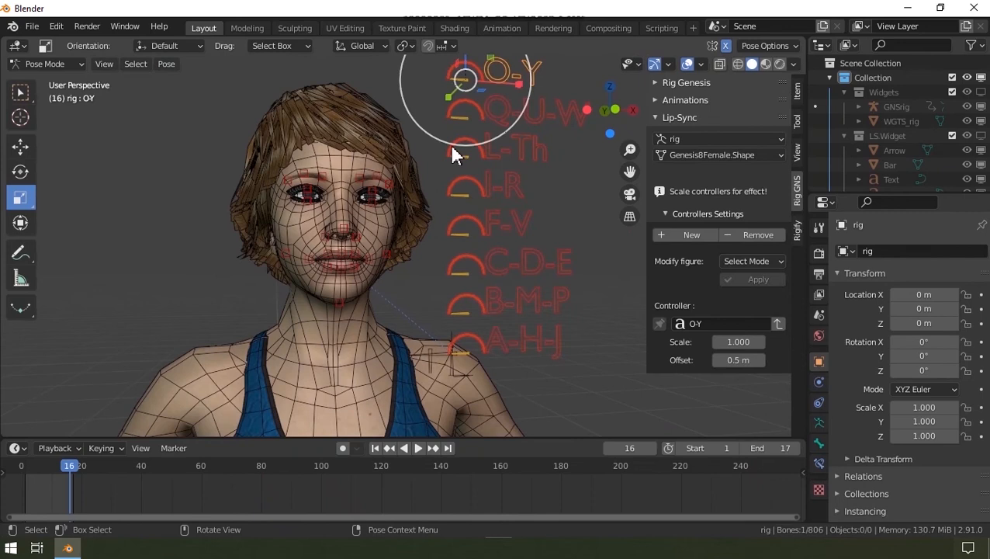
pyautogui.press('s')
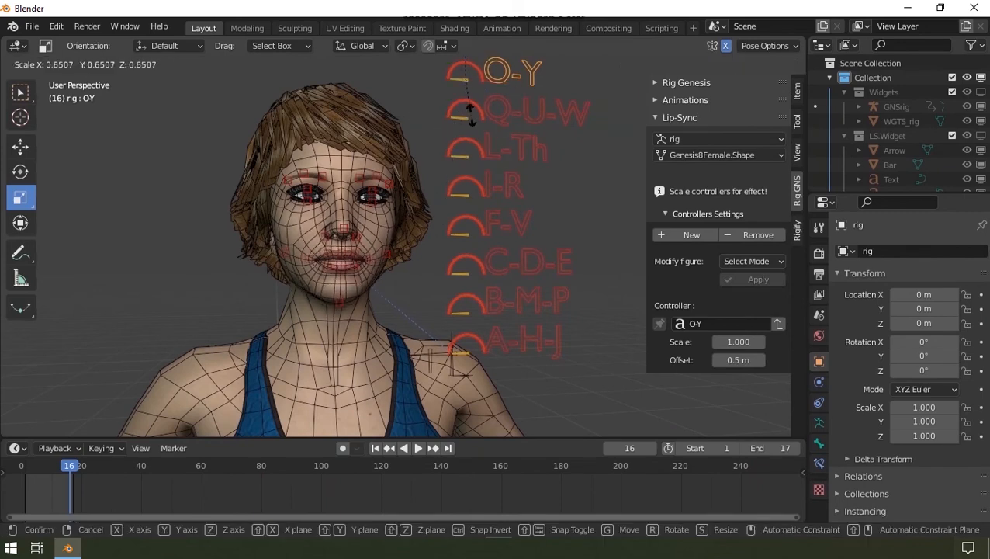
pyautogui.rightClick(467, 210)
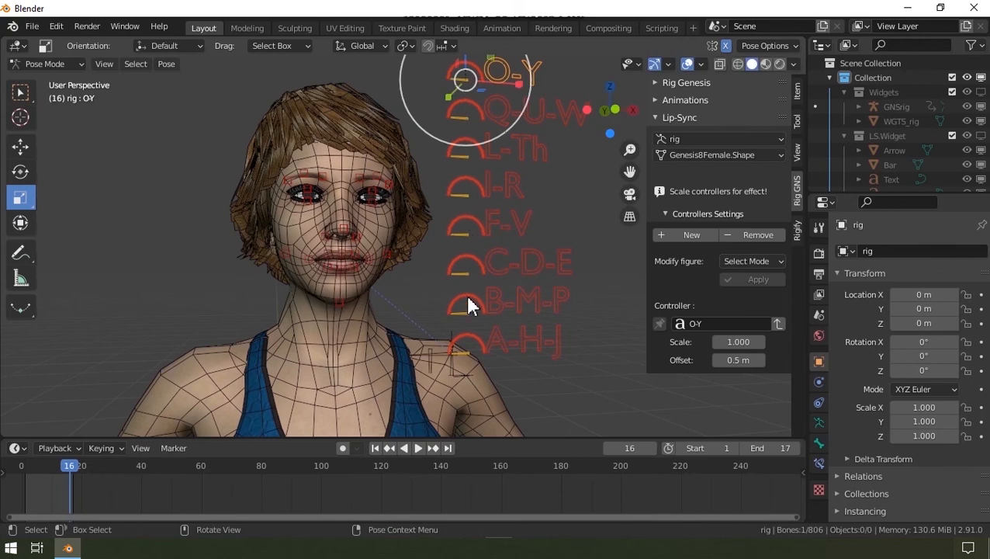
# Select the B-M-P controller, open its figure for modification in Sculpt mode, and widen the Lip-Sync sidebar
pyautogui.scroll(1, 510, 278)
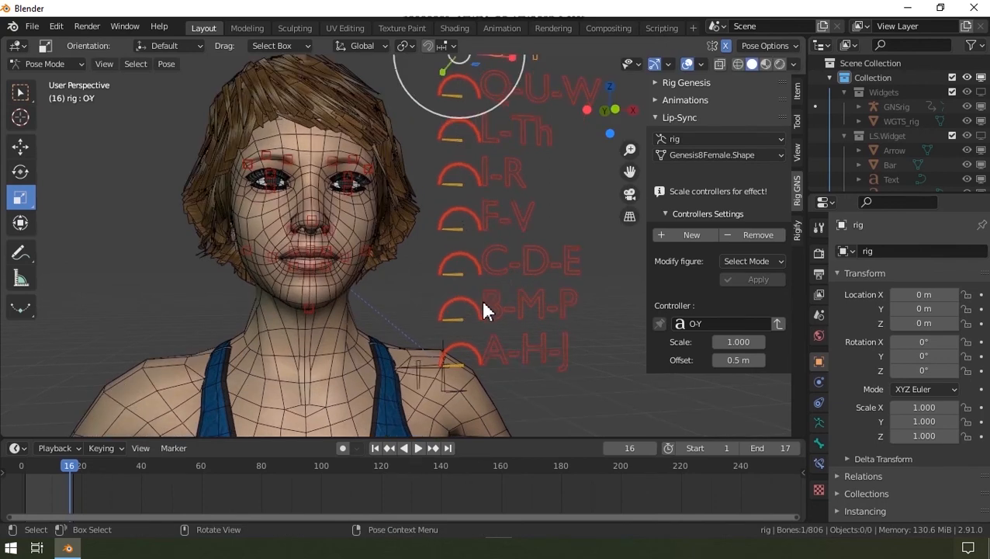
pyautogui.click(454, 309)
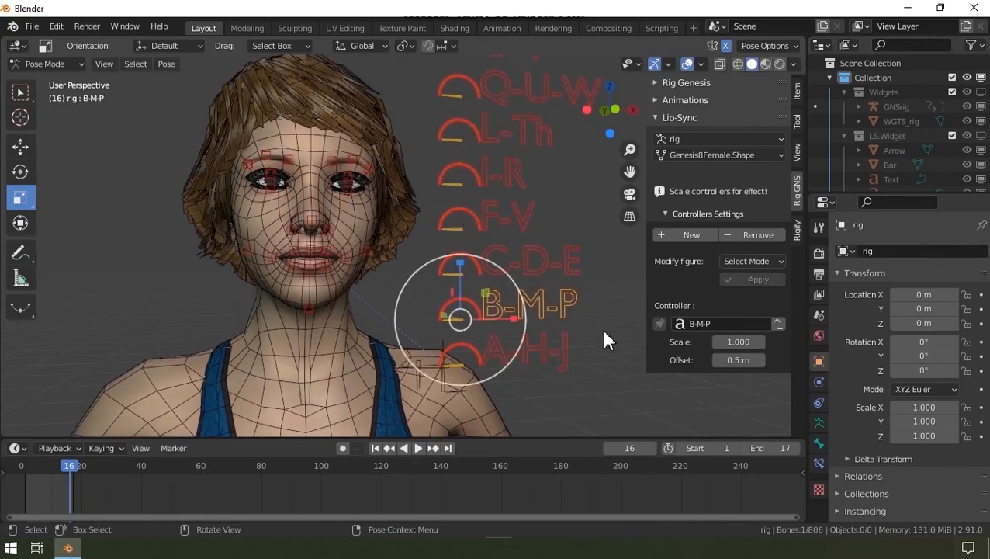
pyautogui.click(744, 265)
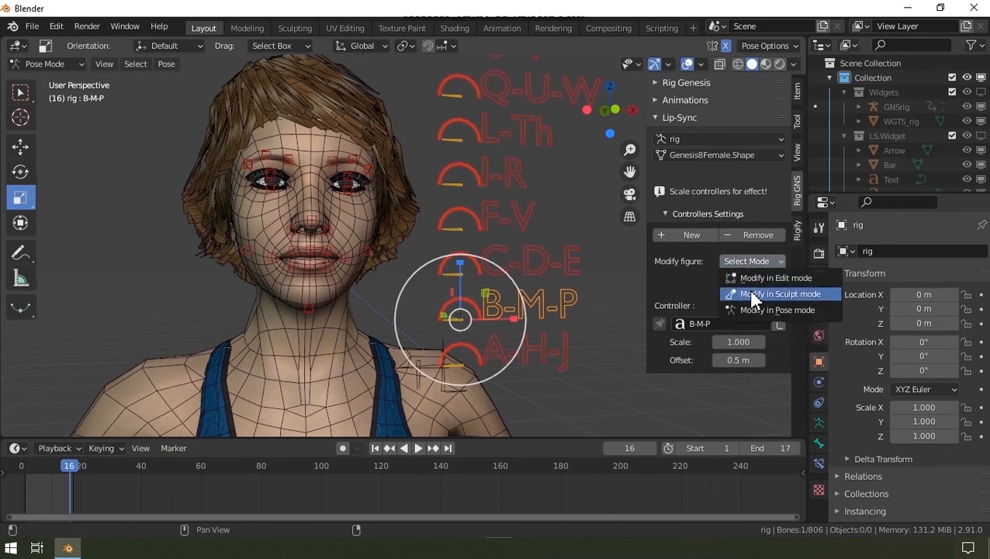
pyautogui.click(751, 295)
pyautogui.moveTo(291, 273); pyautogui.dragTo(306, 266, button='middle')
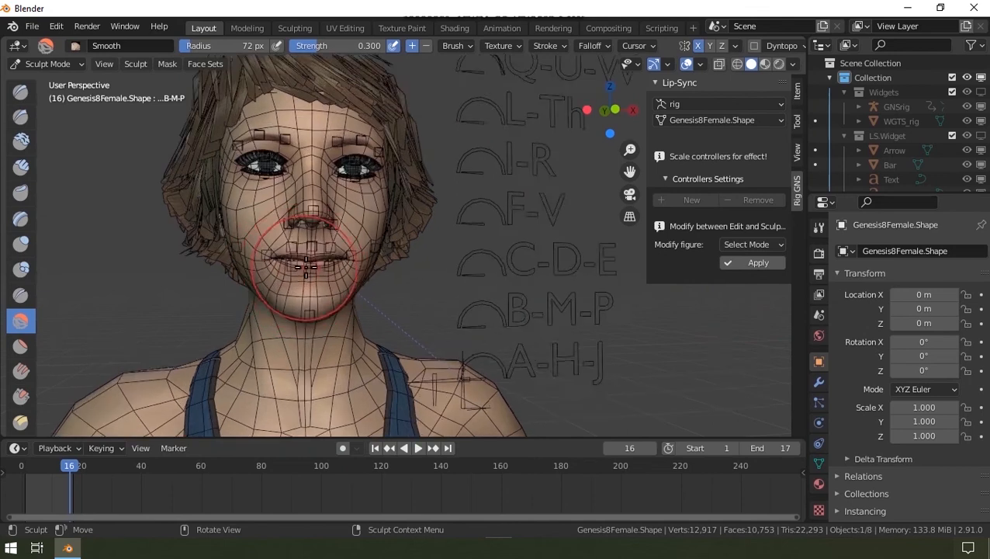
pyautogui.scroll(5, 307, 266)
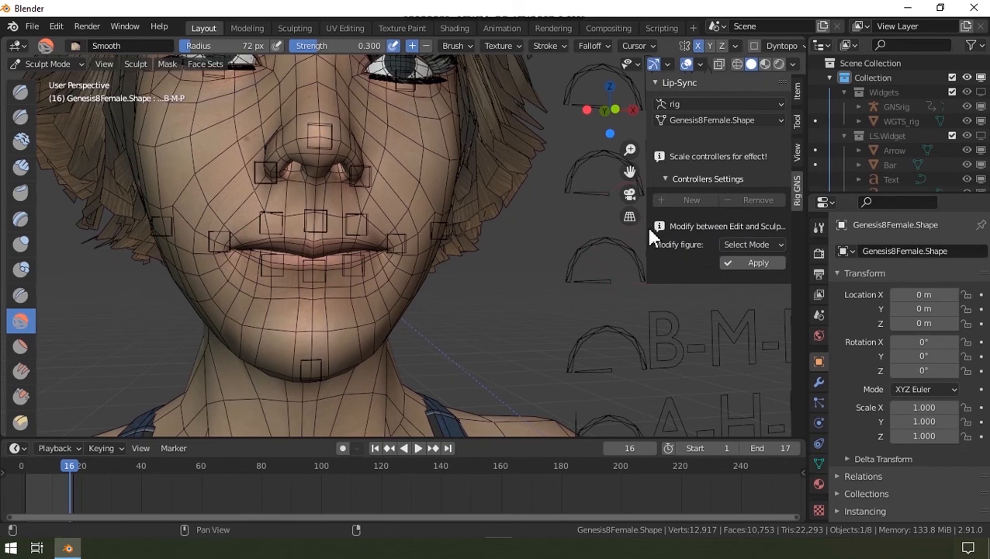
pyautogui.moveTo(645, 229); pyautogui.dragTo(613, 235)
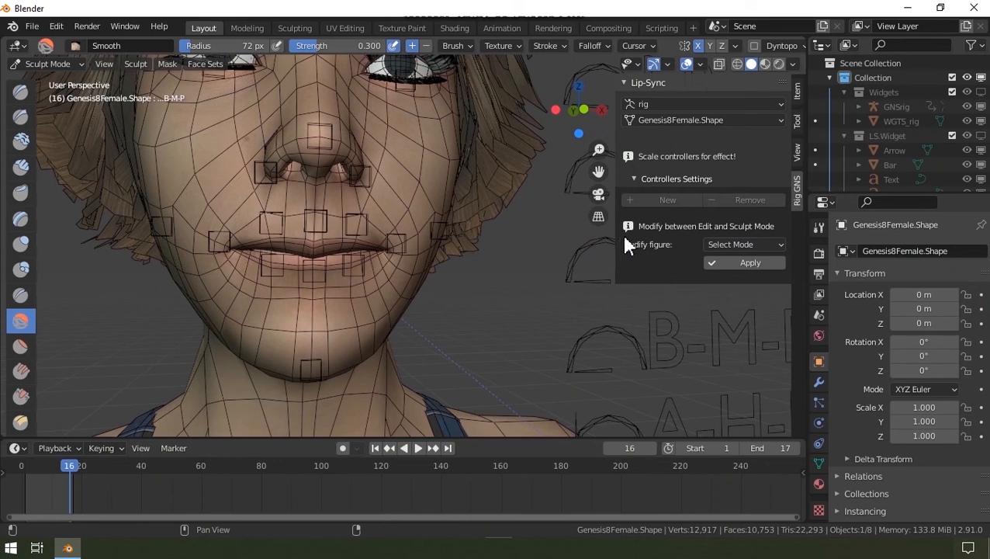
pyautogui.scroll(4, 299, 239)
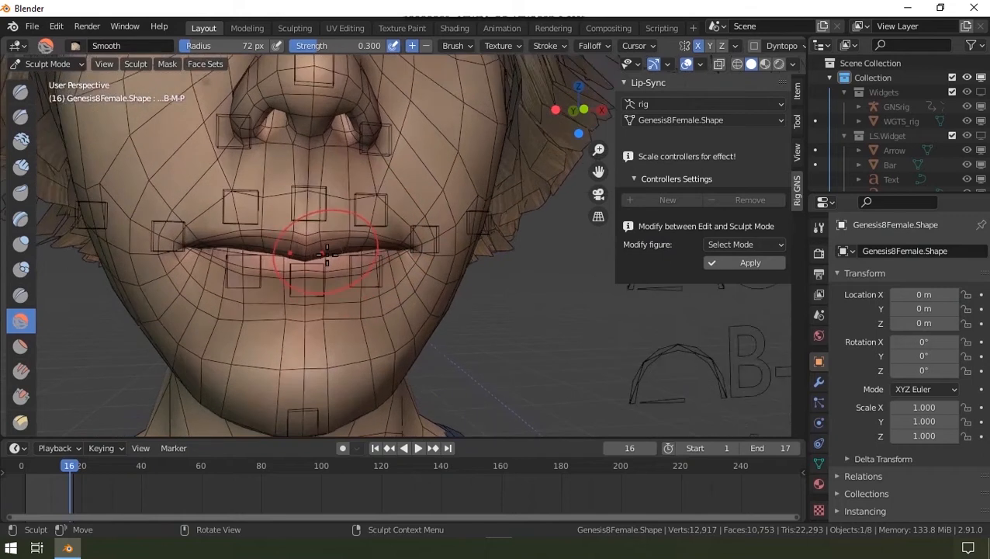
# Switch the B-M-P figure from Sculpt Mode to Edit Mode with vertex selection
pyautogui.moveTo(298, 239)
pyautogui.mouseDown()
pyautogui.moveTo(291, 252)
pyautogui.moveTo(301, 248)
pyautogui.mouseUp()
pyautogui.moveTo(359, 247)
pyautogui.mouseDown(button='middle')
pyautogui.moveTo(311, 248)
pyautogui.moveTo(345, 239)
pyautogui.mouseUp(button='middle')
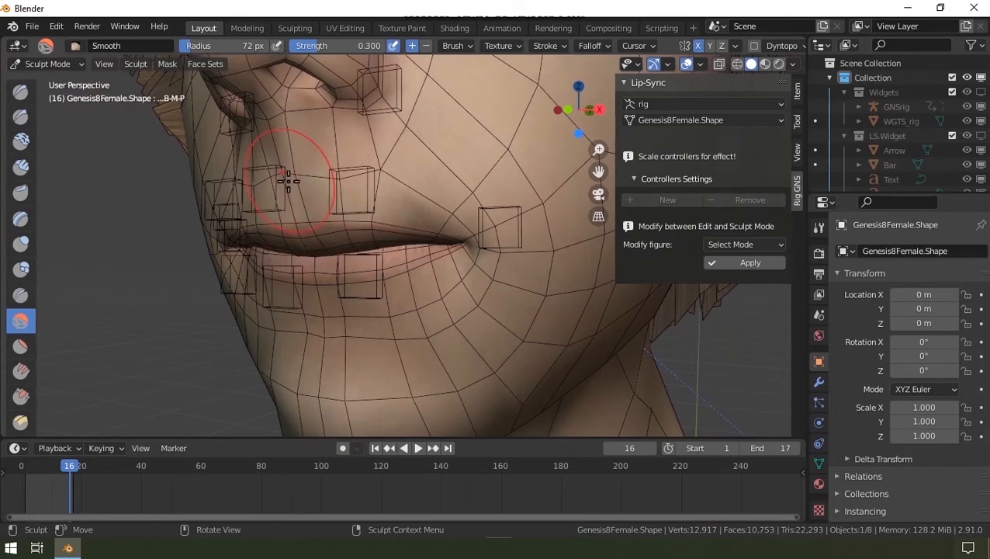
pyautogui.hotkey('ctrl', 'Tab')
pyautogui.click(427, 172)
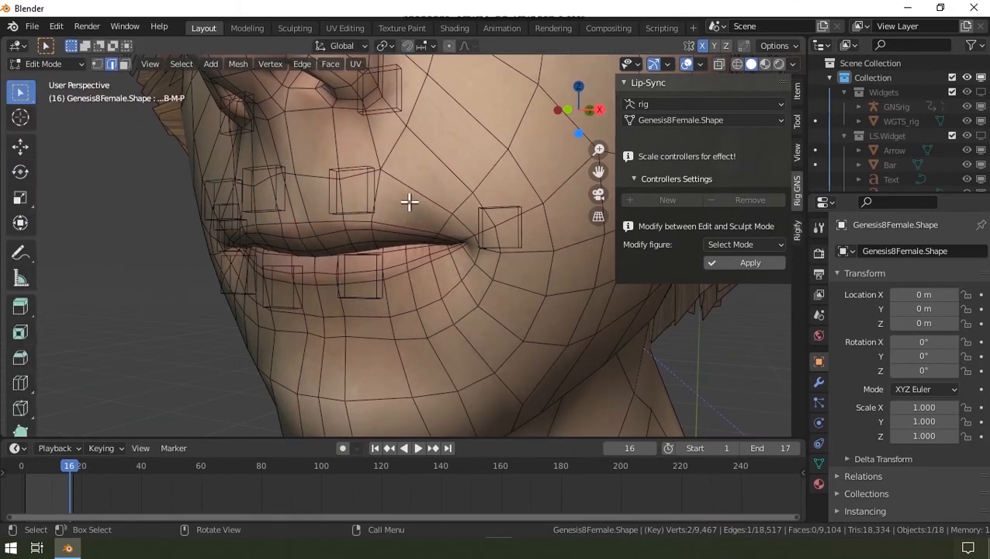
pyautogui.click(97, 63)
# Select the edge-loop vertices along the middle of the upper lip and enable proportional editing
pyautogui.scroll(5, 320, 225)
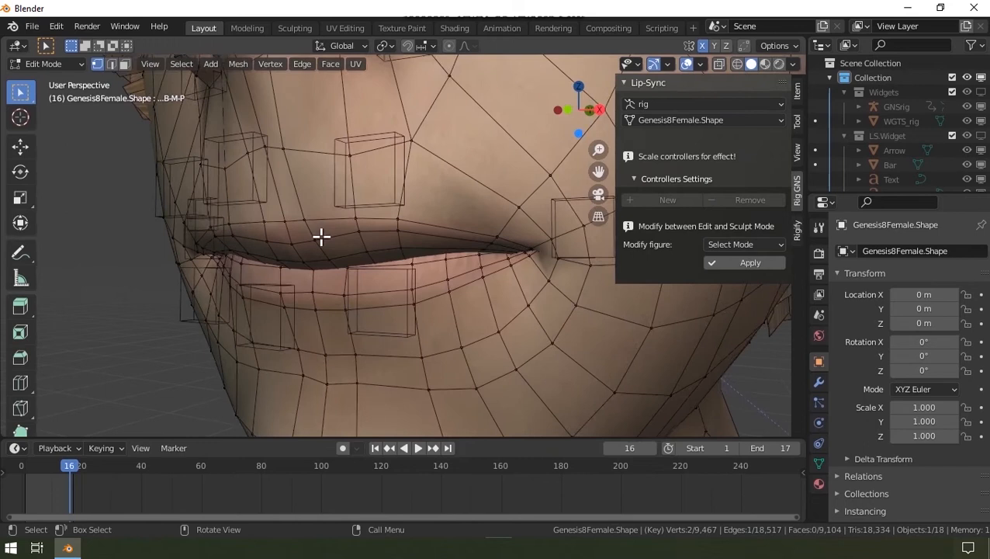
pyautogui.keyDown('alt'); pyautogui.click(318, 238); pyautogui.keyUp('alt')
pyautogui.moveTo(325, 237); pyautogui.dragTo(438, 252, button='middle')
pyautogui.press('c')
pyautogui.moveTo(548, 283)
pyautogui.mouseDown(button='middle')
pyautogui.moveTo(250, 303)
pyautogui.moveTo(182, 294)
pyautogui.moveTo(563, 265)
pyautogui.mouseUp(button='middle')
pyautogui.press('Escape')
pyautogui.moveTo(438, 303); pyautogui.dragTo(384, 293, button='middle')
pyautogui.click(449, 45)
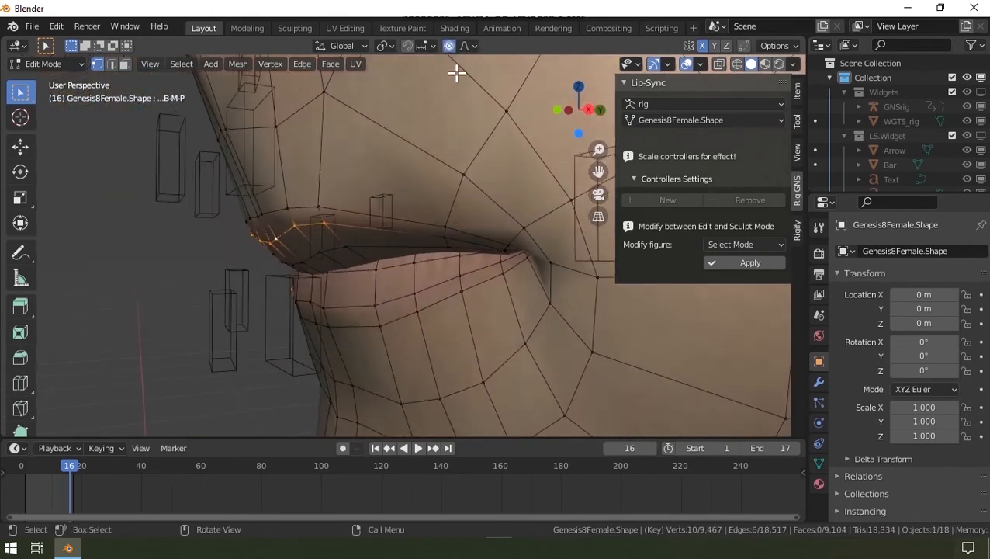
# Lower the selected upper-lip vertices slightly along Z with a proportional size of 0.01
pyautogui.press('g')
pyautogui.press('z')
pyautogui.scroll(20, 412, 144)
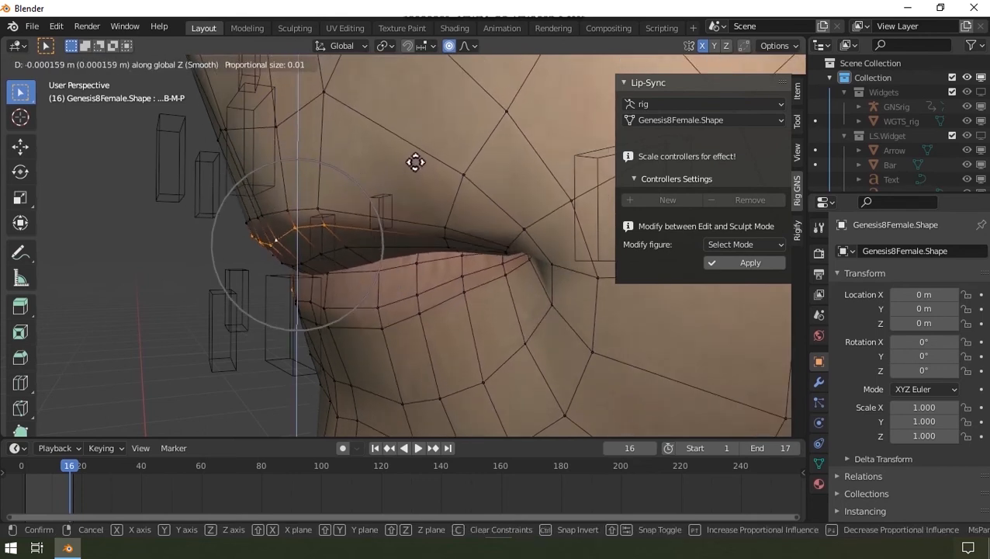
pyautogui.scroll(4, 415, 163)
pyautogui.click(414, 174)
# Try lowering the upper-lip vertices further along Z and undo that move
pyautogui.moveTo(414, 174); pyautogui.dragTo(496, 179, button='middle')
pyautogui.press('c')
pyautogui.press('Escape')
pyautogui.press('g')
pyautogui.press('z')
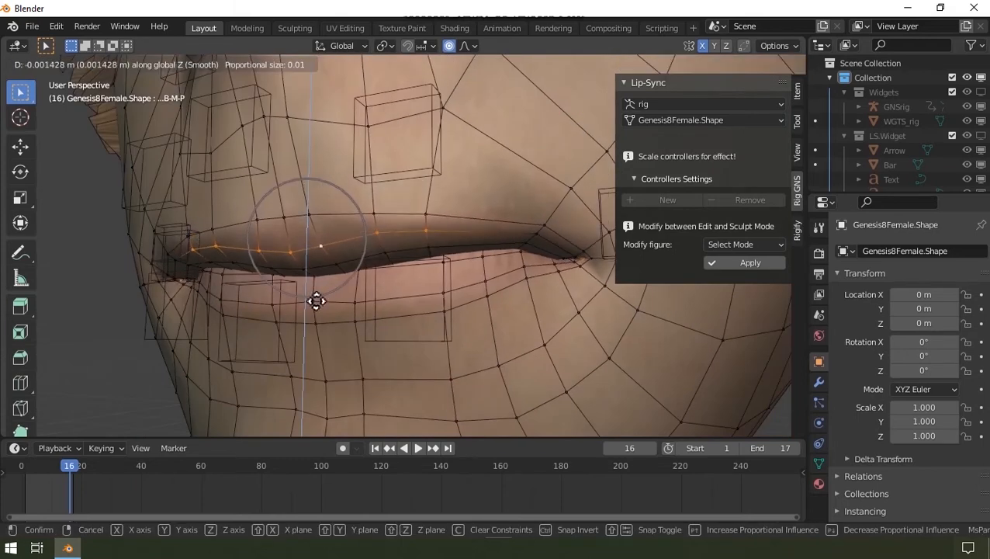
pyautogui.click(316, 301)
pyautogui.hotkey('shift', 'z')
# Deselect stray vertices around the mouth, keeping the upper-lip row, and lower that row about 0.002 m along Z
pyautogui.press('c')
pyautogui.middleClick(578, 281)
pyautogui.middleClick(192, 305)
pyautogui.press('Escape')
pyautogui.hotkey('shift', 'z')
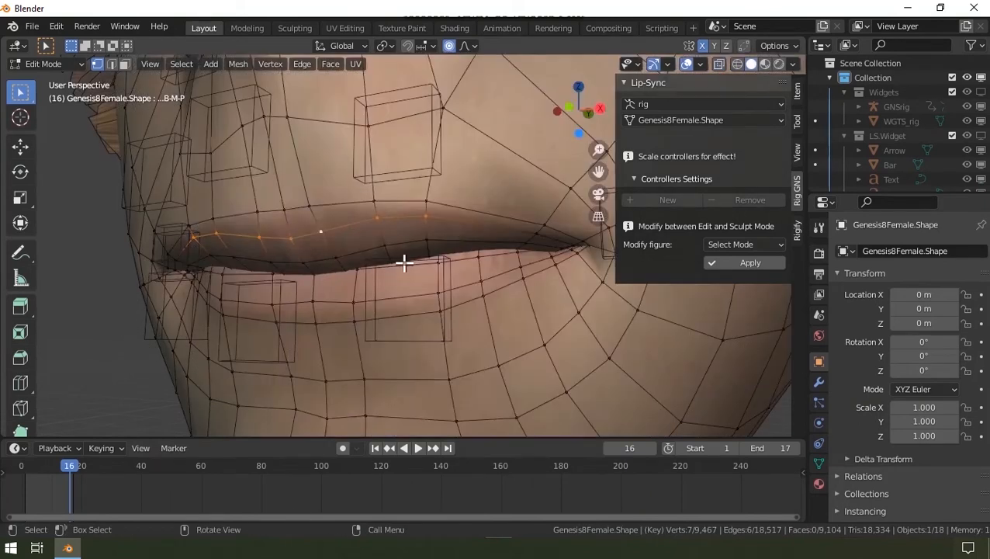
pyautogui.press('g')
pyautogui.press('z')
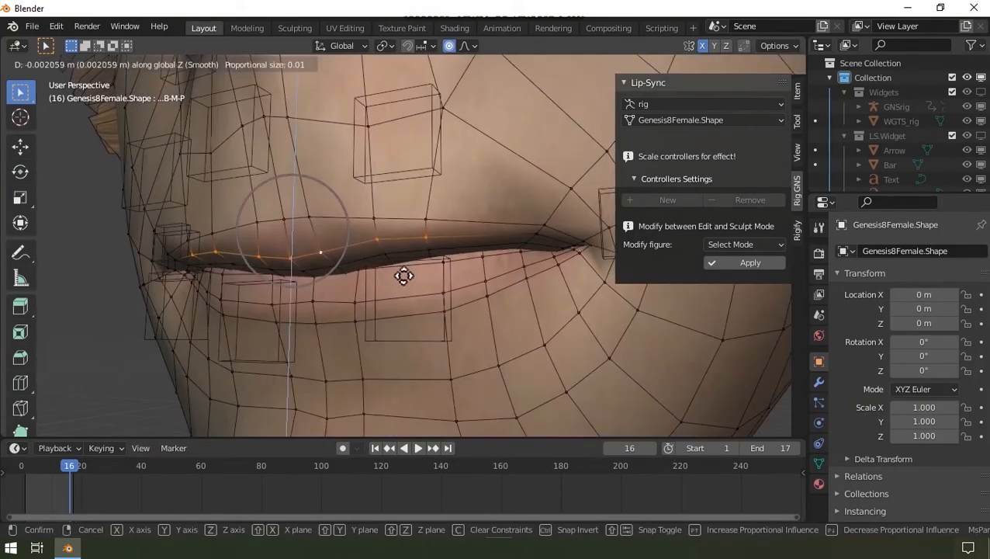
pyautogui.click(443, 279)
# Try pushing the upper-lip vertices back about 0.0008 m along Y in the right side view
pyautogui.scroll(-1, 305, 240)
pyautogui.moveTo(305, 240); pyautogui.dragTo(203, 237, button='middle')
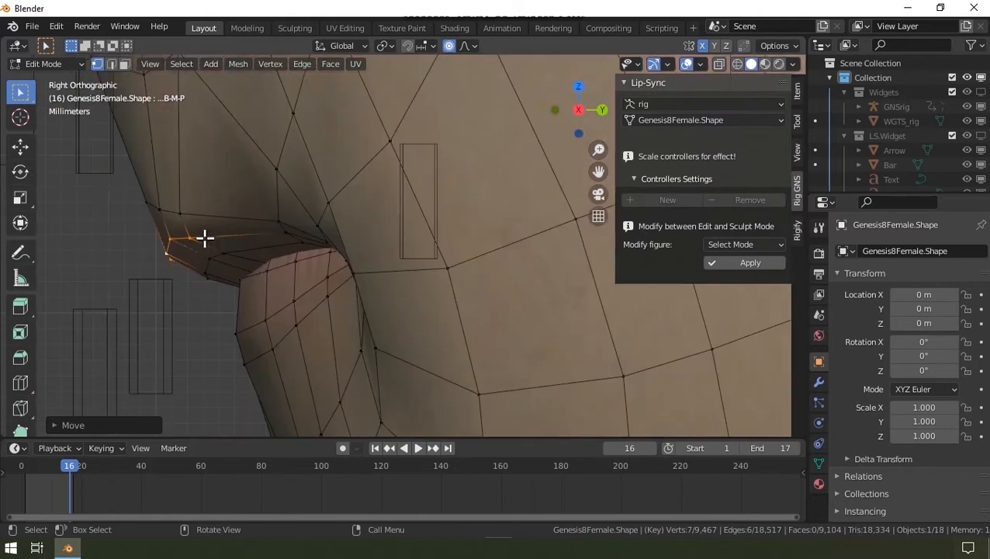
pyautogui.press('g')
pyautogui.press('y')
pyautogui.scroll(-5, 215, 246)
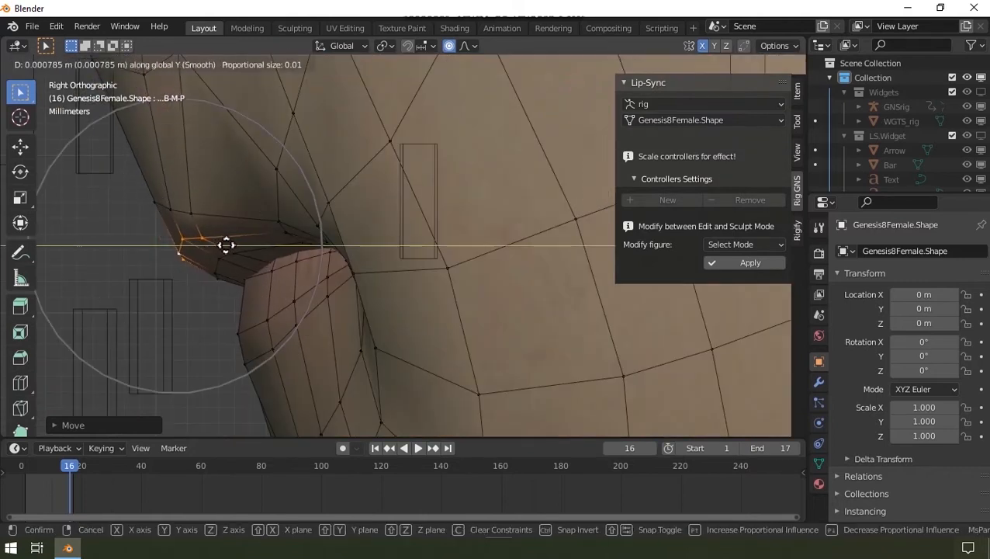
pyautogui.click(219, 244)
# Adjust the proportional editing options and move the selected upper-lip vertices along Y
pyautogui.click(469, 46)
pyautogui.click(429, 73)
pyautogui.press('g')
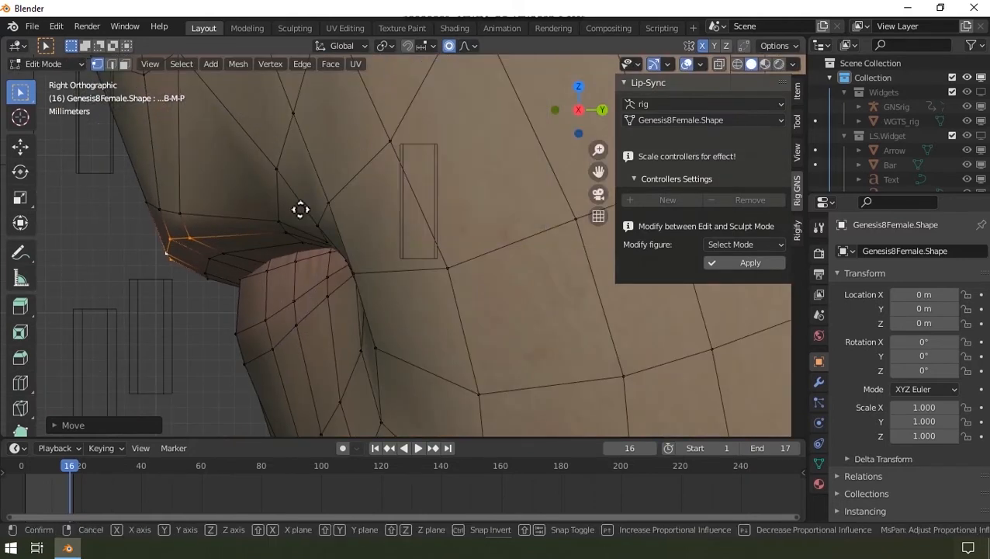
pyautogui.press('y')
pyautogui.scroll(-1, 312, 205)
pyautogui.click(316, 208)
pyautogui.scroll(-3, 316, 215)
pyautogui.scroll(-5, 316, 216)
# Select the single vertex near the centre of the upper lip and move it along Z
pyautogui.moveTo(315, 216); pyautogui.dragTo(463, 234, button='middle')
pyautogui.scroll(5, 237, 225)
pyautogui.moveTo(237, 225); pyautogui.dragTo(256, 232, button='middle')
pyautogui.click(255, 234)
pyautogui.press('g')
pyautogui.press('z')
pyautogui.click(289, 216)
# Apply the Edit Mode changes to the B-M-P figure
pyautogui.scroll(-2, 290, 217)
pyautogui.moveTo(290, 217); pyautogui.dragTo(396, 192, button='middle')
pyautogui.scroll(-2, 329, 217)
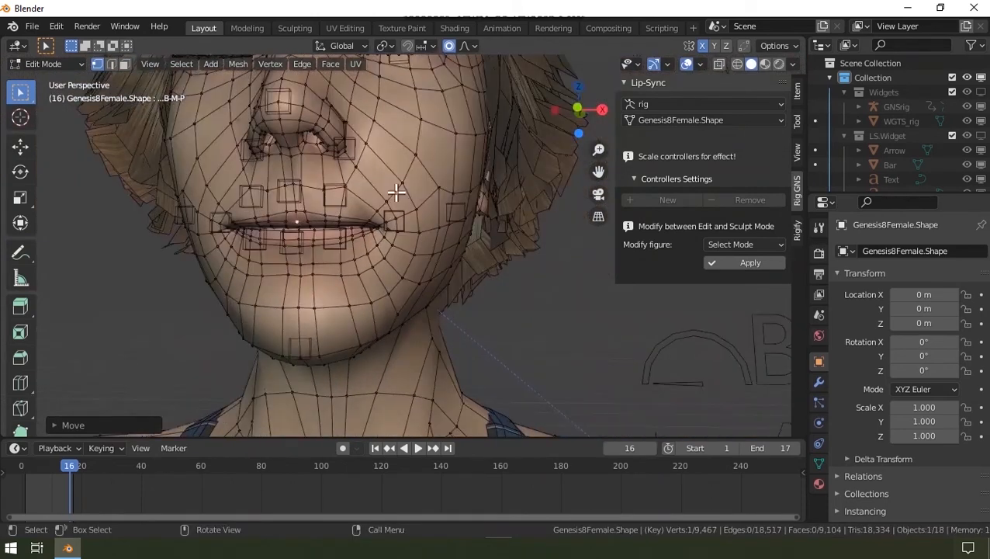
pyautogui.click(740, 261)
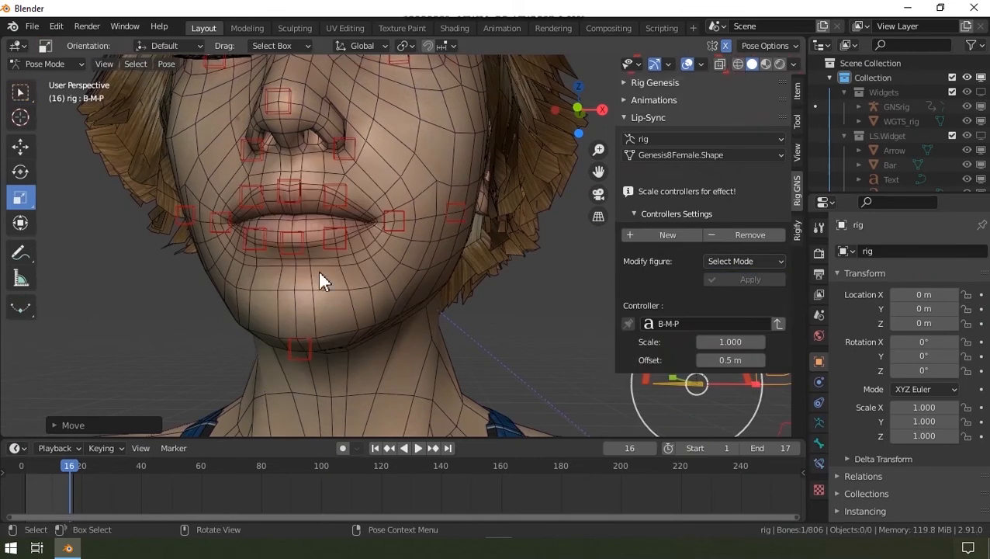
# Examine the edited B-M-P mouth shape and its controller up close and from several angles
pyautogui.moveTo(317, 269); pyautogui.dragTo(176, 267, button='middle')
pyautogui.moveTo(434, 271); pyautogui.dragTo(453, 261, button='middle')
pyautogui.moveTo(447, 370); pyautogui.dragTo(479, 373)
pyautogui.moveTo(214, 318); pyautogui.dragTo(262, 335, button='middle')
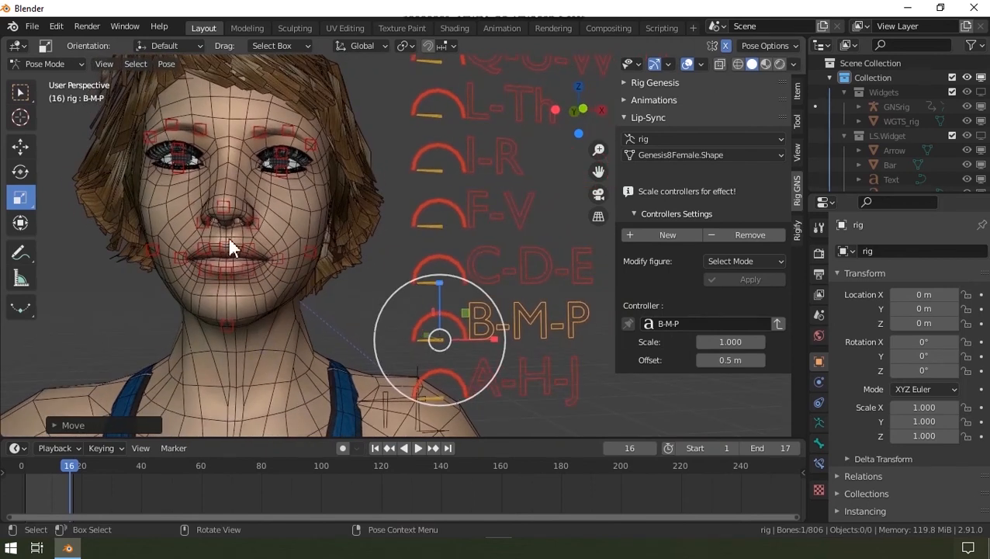
pyautogui.scroll(2, 229, 239)
pyautogui.scroll(-3, 406, 237)
pyautogui.moveTo(407, 237); pyautogui.dragTo(330, 224, button='middle')
pyautogui.scroll(-3, 371, 206)
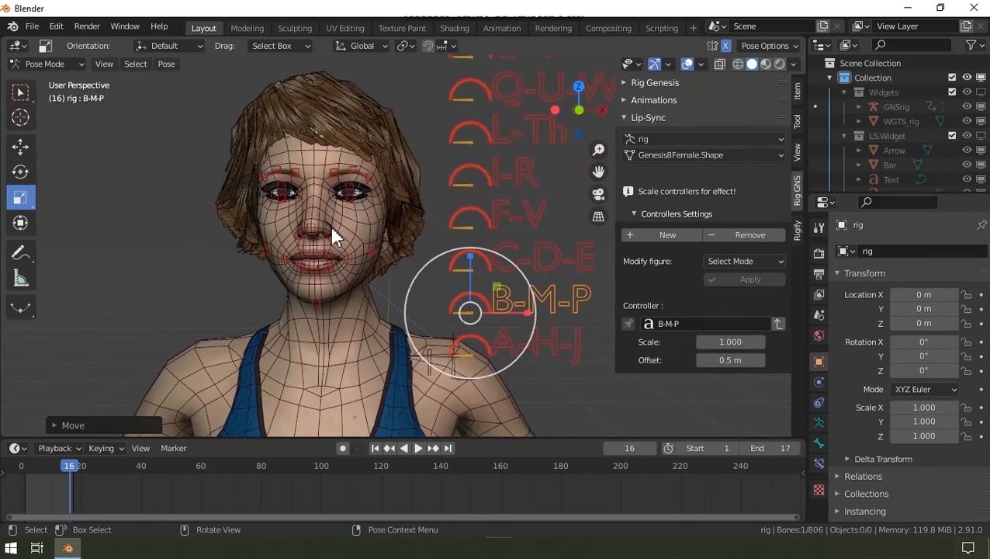
pyautogui.scroll(-2, 330, 224)
pyautogui.scroll(1, 453, 183)
# Try scaling the L-Th controller, cancel the scaling, and remove that controller from the rig
pyautogui.click(431, 159)
pyautogui.press('s')
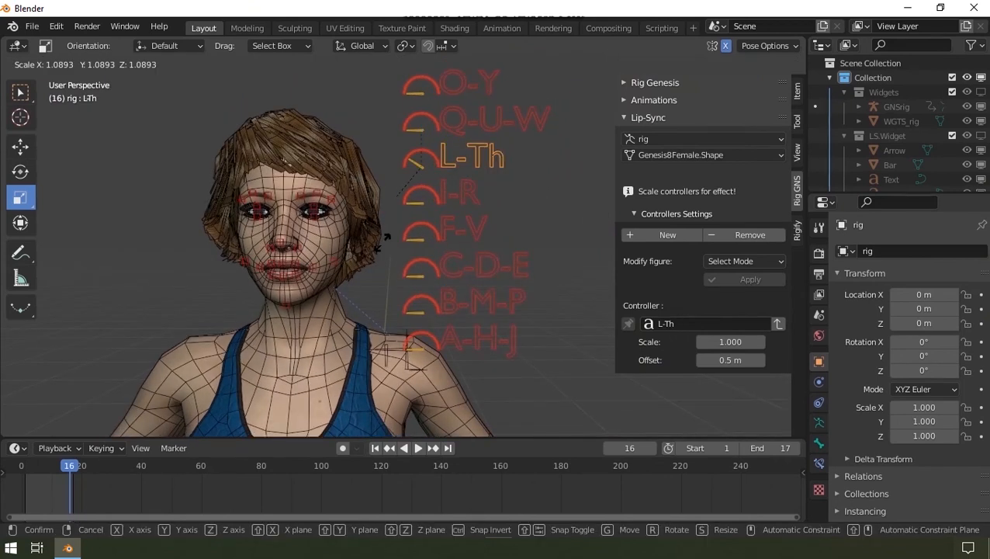
pyautogui.rightClick(371, 270)
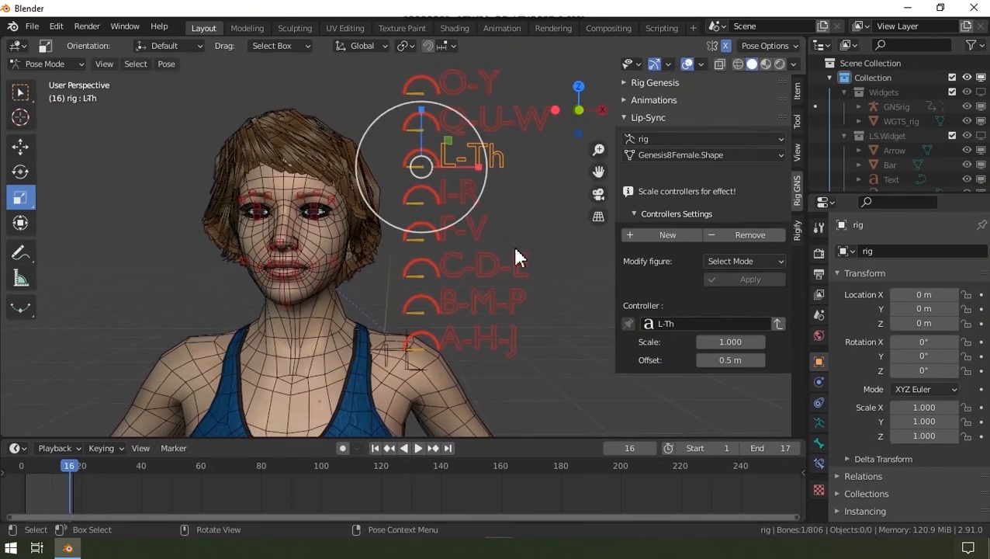
pyautogui.click(745, 234)
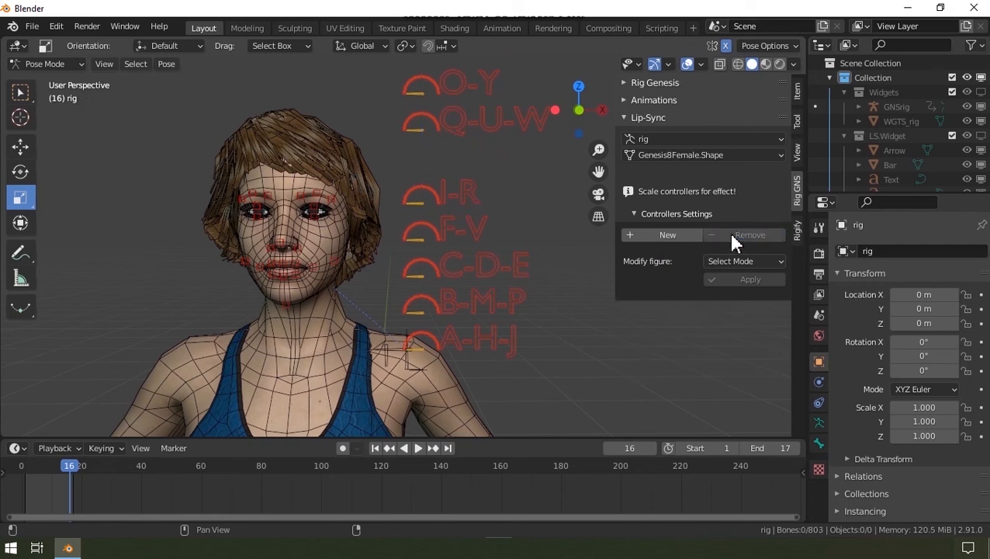
pyautogui.moveTo(443, 233); pyautogui.dragTo(458, 243, button='middle')
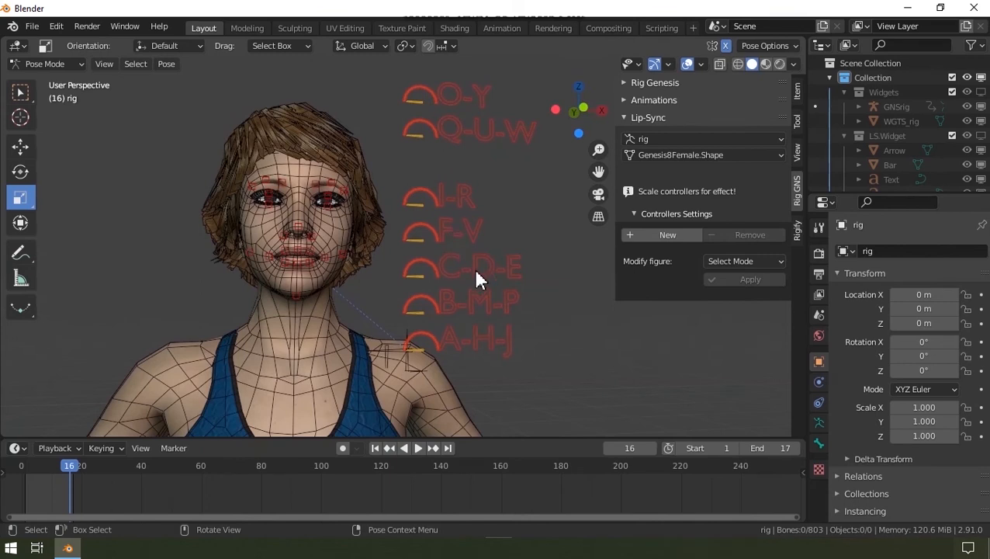
# Add a new lip-sync controller above the O-Y controller
pyautogui.click(672, 241)
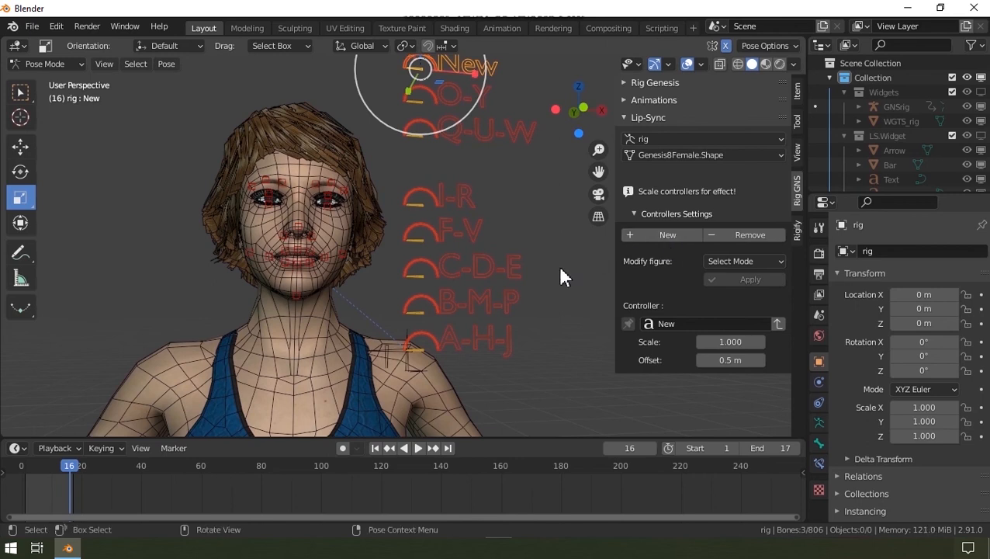
pyautogui.scroll(-1, 555, 268)
pyautogui.scroll(2, 454, 66)
pyautogui.moveTo(458, 116); pyautogui.dragTo(438, 111)
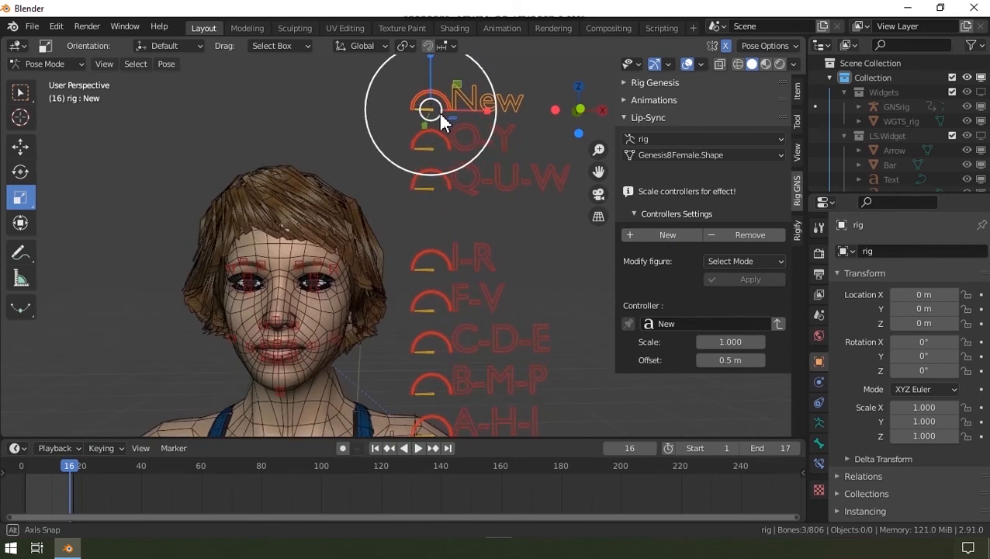
# Rename the new controller "Mouth Open" and update its custom shape text to match
pyautogui.click(680, 321)
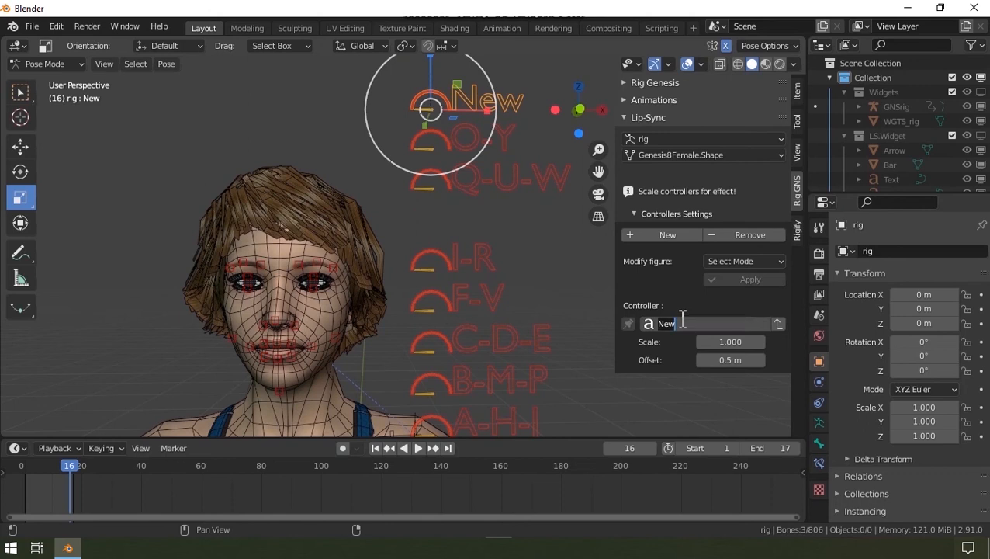
pyautogui.write('Mouth Open')
pyautogui.press('Return')
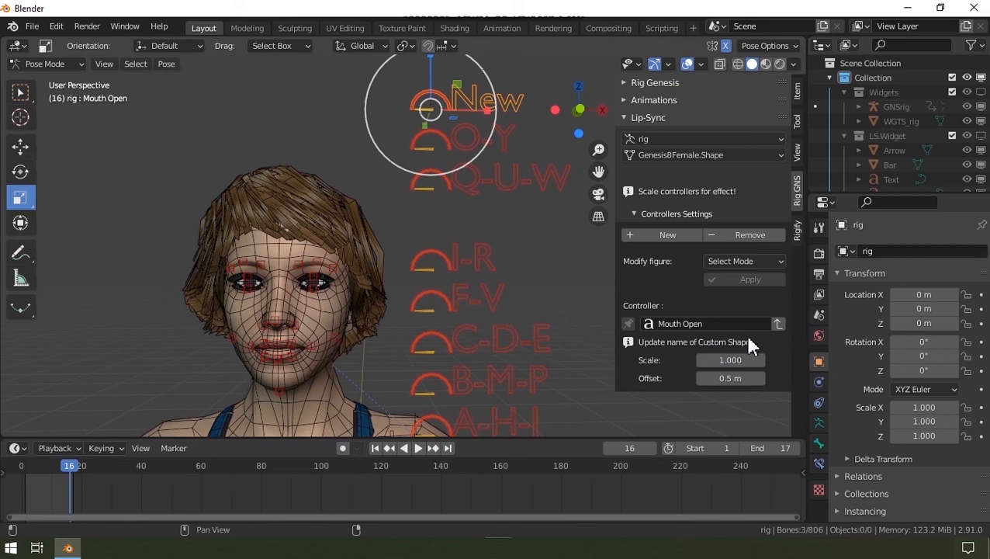
pyautogui.click(777, 324)
# Move the Mouth Open controller onto the corner of the figure's mouth and about 0.09 m forward to the lips
pyautogui.moveTo(360, 214); pyautogui.dragTo(324, 215, button='middle')
pyautogui.press('KP_1')
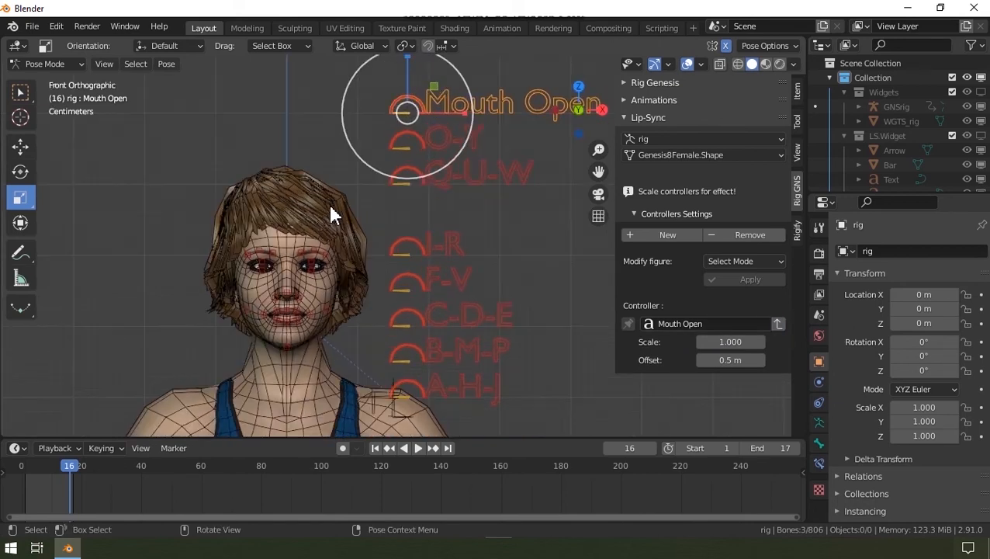
pyautogui.moveTo(385, 119); pyautogui.dragTo(366, 126)
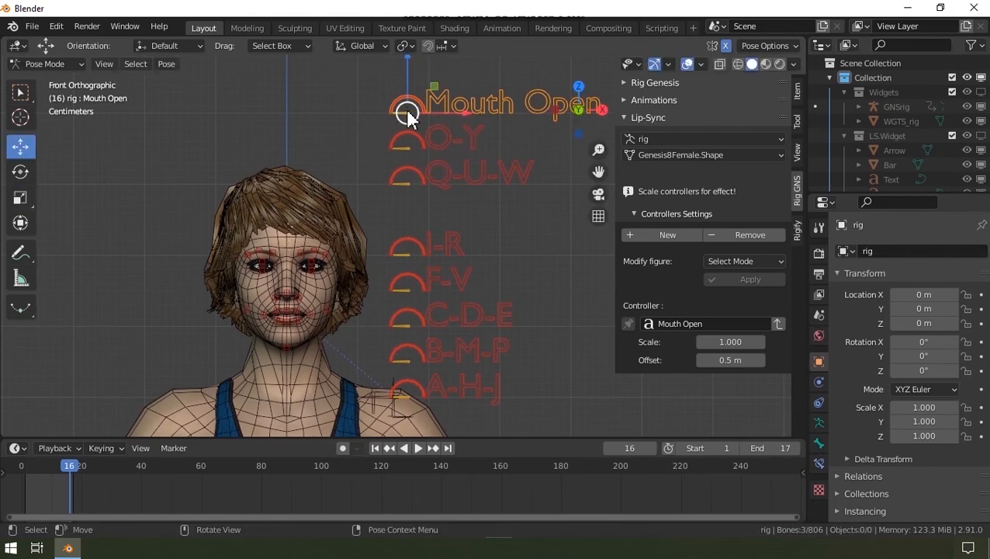
pyautogui.moveTo(406, 115); pyautogui.dragTo(302, 308)
pyautogui.scroll(5, 300, 315)
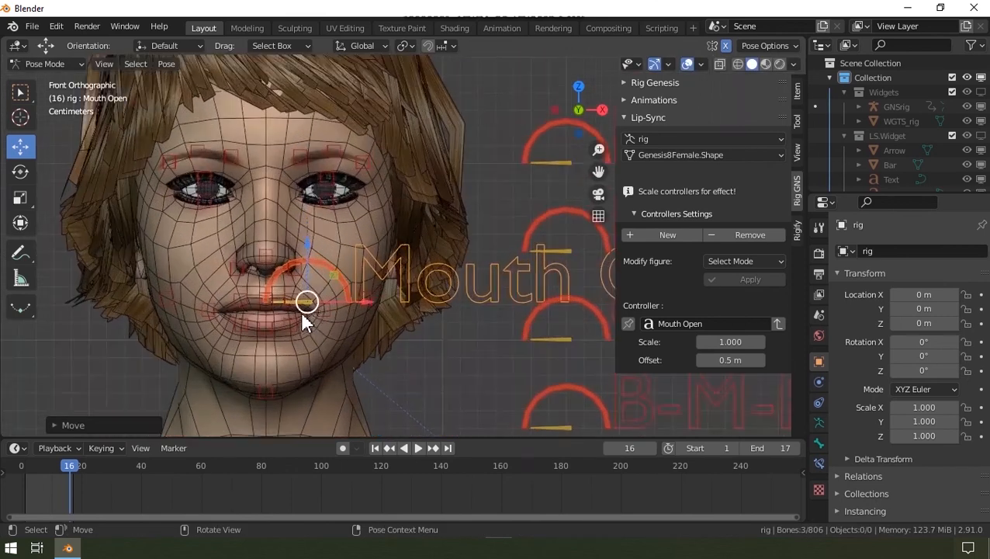
pyautogui.moveTo(311, 310); pyautogui.dragTo(317, 282, button='middle')
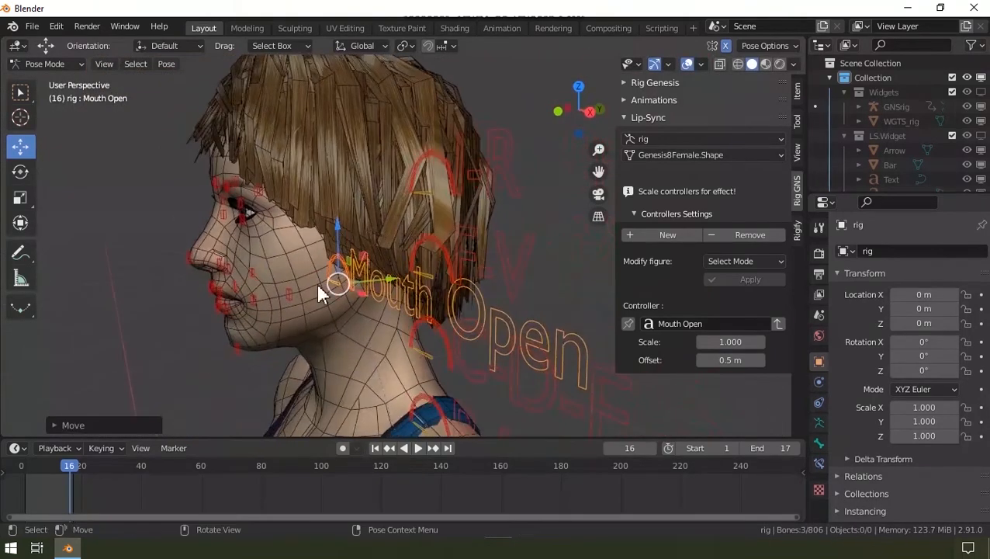
pyautogui.moveTo(381, 284); pyautogui.dragTo(271, 308)
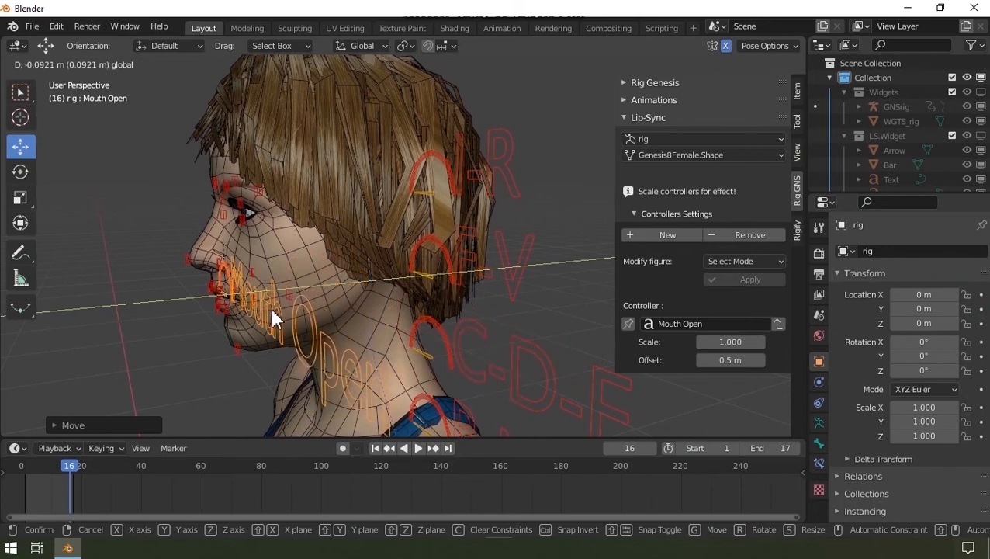
# Set the Mouth Open controller's custom shape scale to 0.300
pyautogui.scroll(3, 211, 294)
pyautogui.moveTo(215, 301); pyautogui.dragTo(354, 287, button='middle')
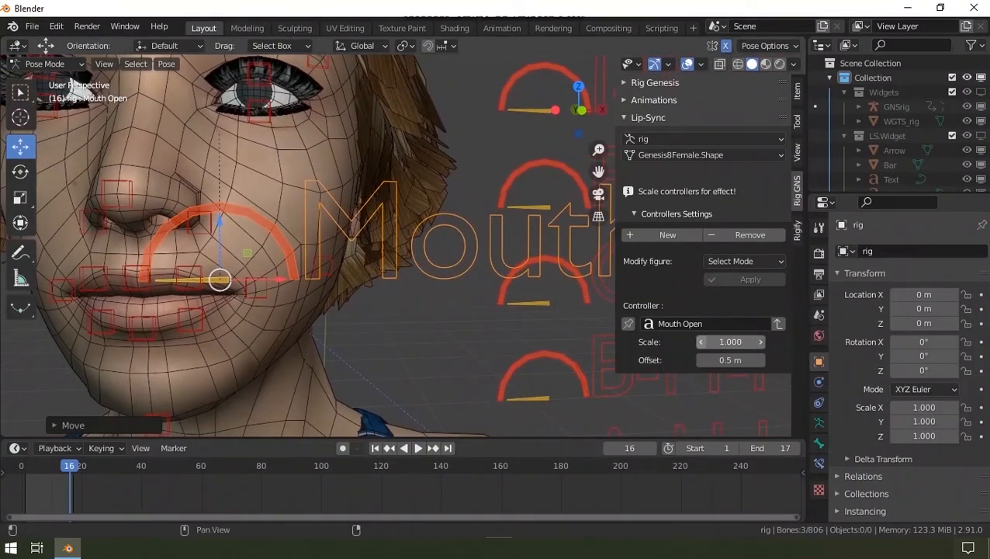
pyautogui.click(702, 343)
pyautogui.click(703, 343)
pyautogui.click(702, 343)
pyautogui.click(702, 343)
pyautogui.click(702, 343)
pyautogui.click(703, 343)
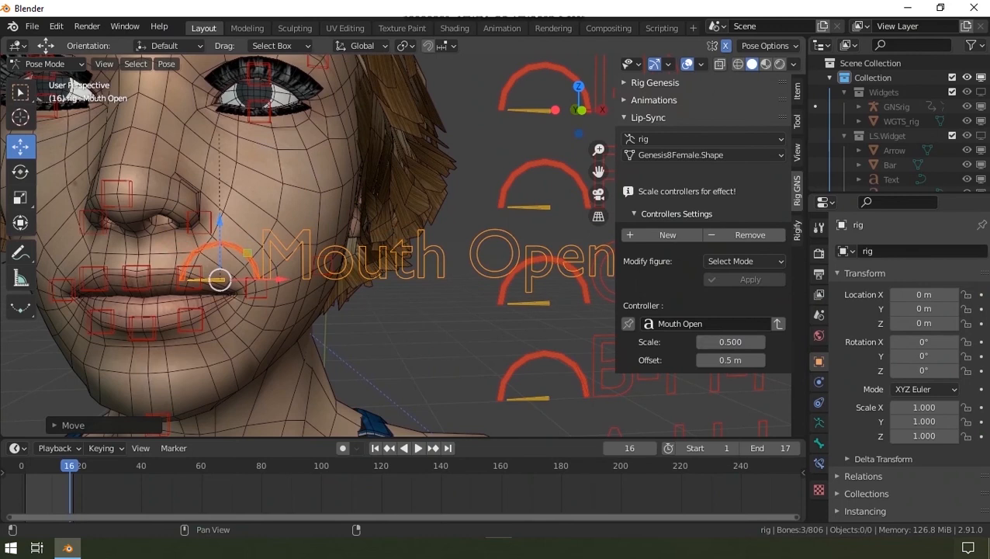
pyautogui.click(702, 342)
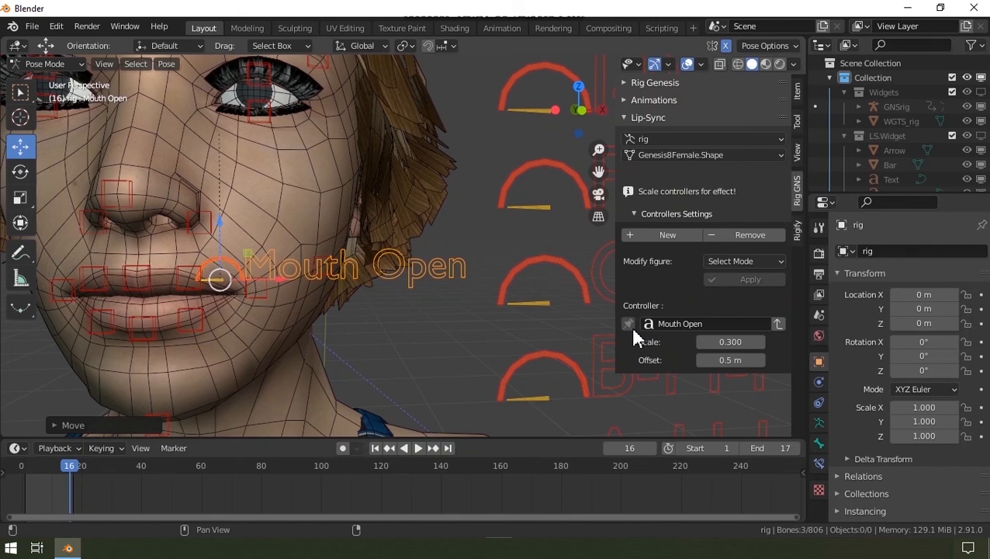
# Set the Mouth Open label's offset to -5.9 m to place the text on the other side of the controller arc
pyautogui.click(730, 359)
pyautogui.write('0.6')
pyautogui.press('Return')
pyautogui.moveTo(729, 359); pyautogui.dragTo(687, 359)
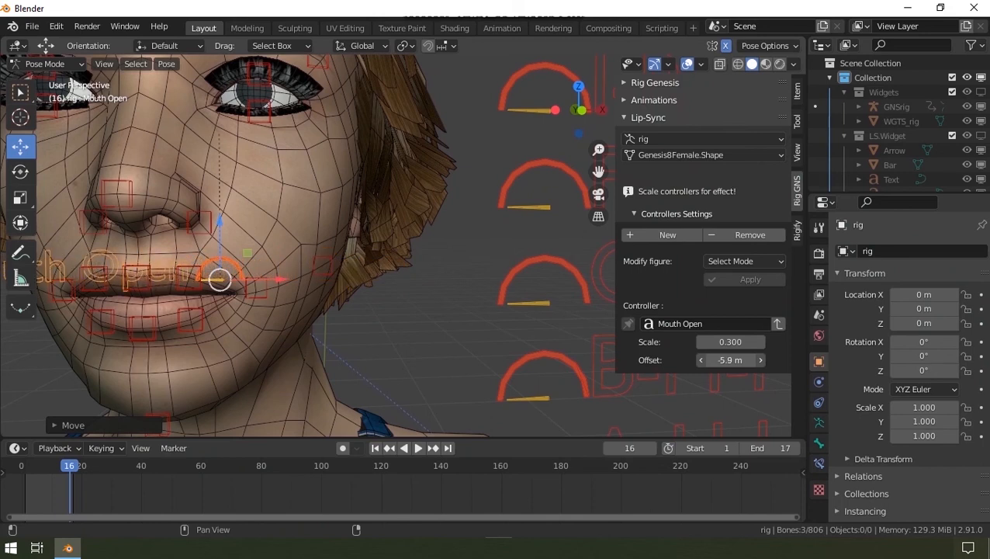
pyautogui.moveTo(453, 353); pyautogui.dragTo(305, 324, button='middle')
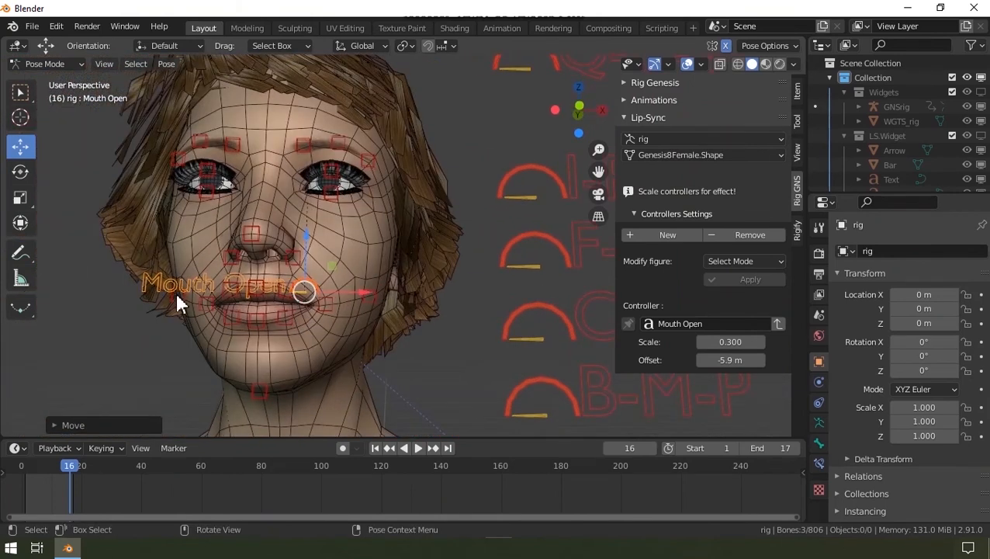
pyautogui.scroll(2, 177, 301)
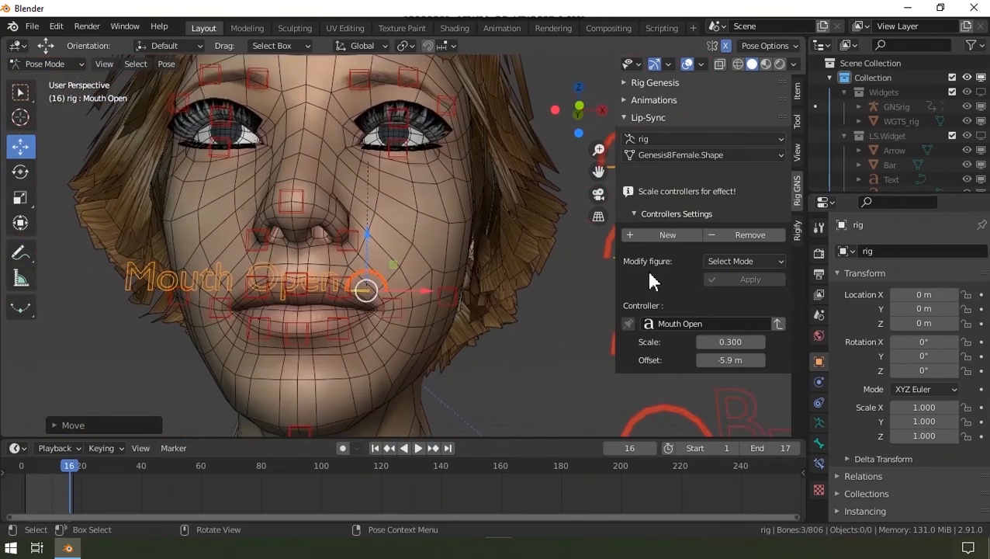
# Start modifying the Mouth Open shape in Pose mode and show the rig's Face layer
pyautogui.click(714, 259)
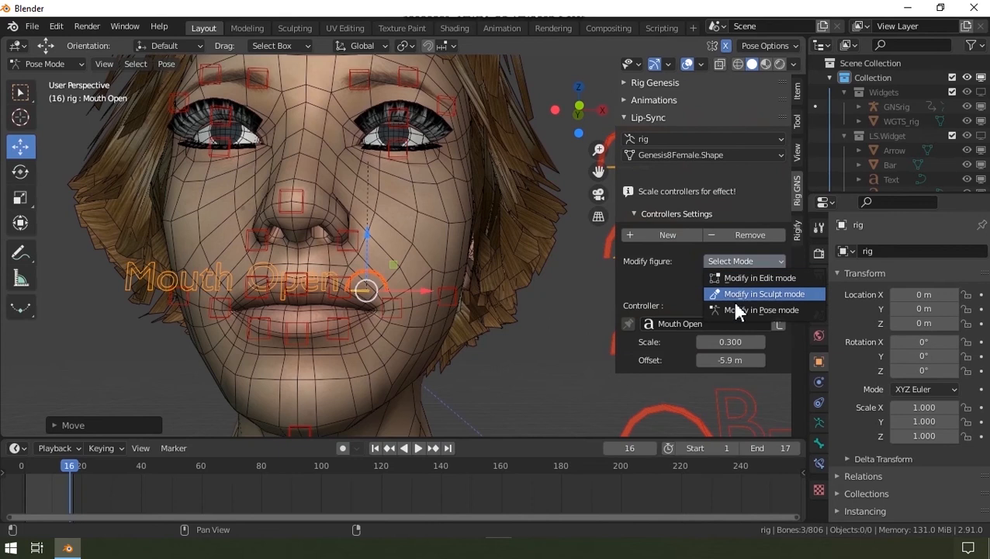
pyautogui.click(736, 306)
pyautogui.click(733, 299)
pyautogui.moveTo(433, 247); pyautogui.dragTo(360, 237, button='middle')
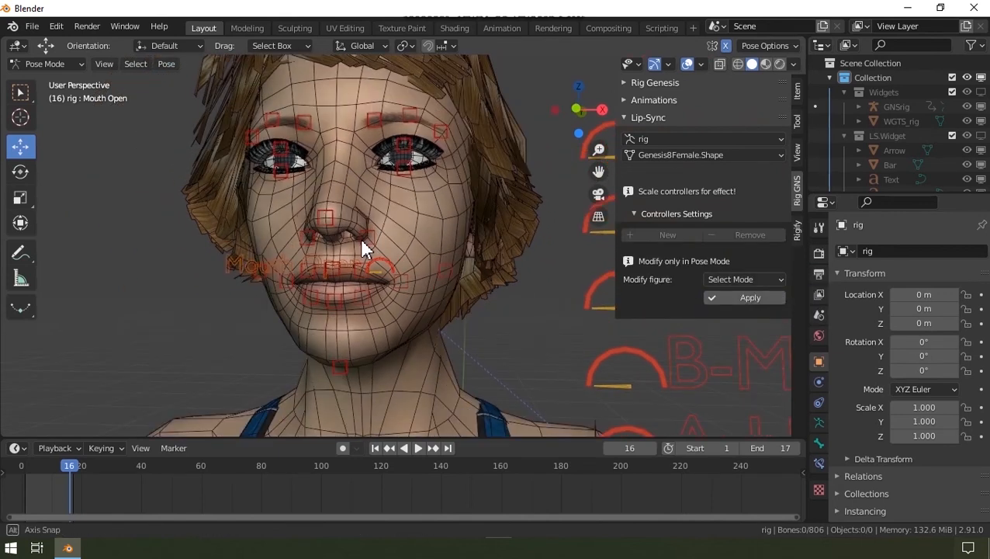
pyautogui.click(801, 92)
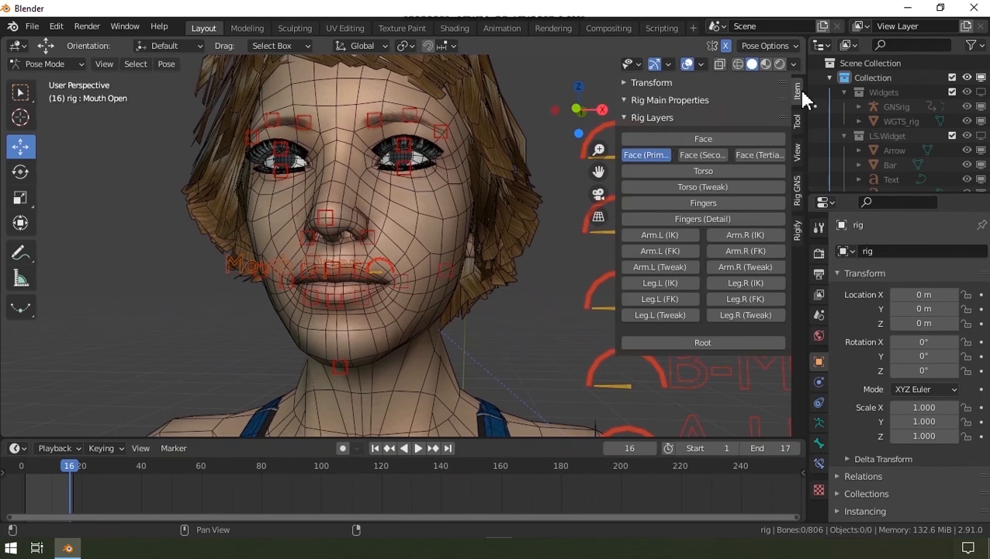
pyautogui.click(682, 137)
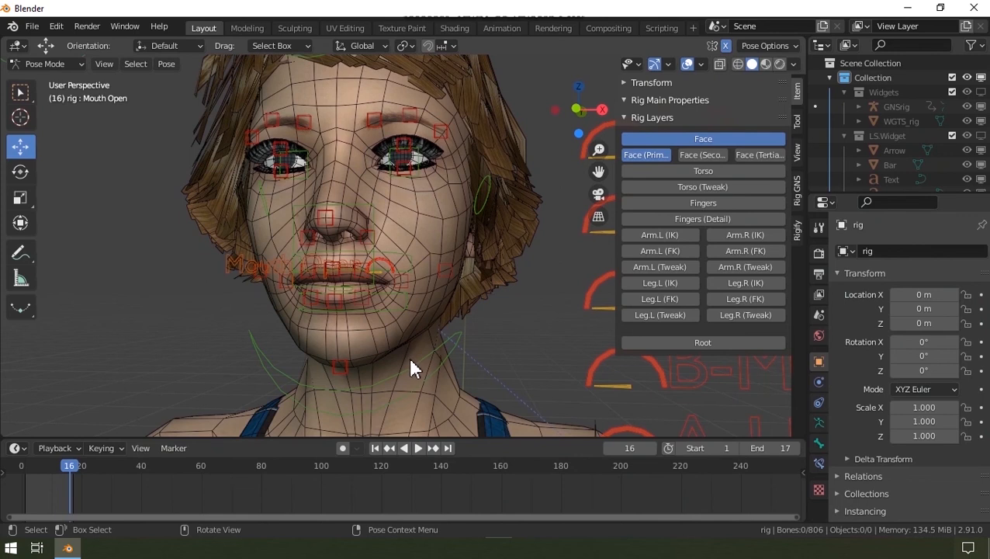
# Rotate the jaw_master control downward to open the figure's mouth wide
pyautogui.click(22, 170)
pyautogui.moveTo(117, 182); pyautogui.dragTo(268, 220, button='middle')
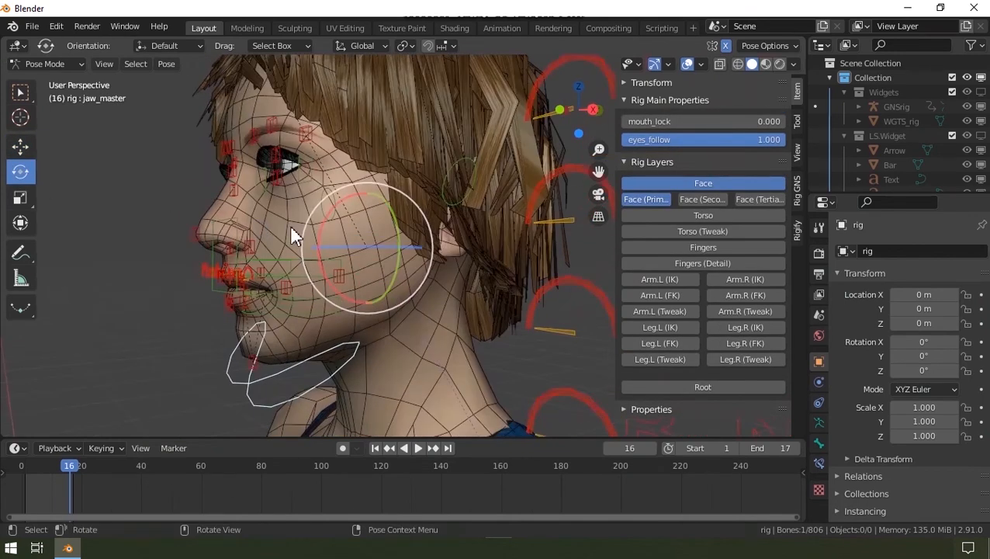
pyautogui.moveTo(332, 214); pyautogui.dragTo(333, 287)
pyautogui.moveTo(334, 287); pyautogui.dragTo(331, 260, button='middle')
# Move the upper teeth control teeth.T slightly downward inside the open mouth
pyautogui.click(306, 229)
pyautogui.hotkey('shift', 'space')
pyautogui.press('g')
pyautogui.moveTo(298, 190); pyautogui.dragTo(295, 200)
pyautogui.keyDown('alt'); pyautogui.moveTo(275, 203); pyautogui.dragTo(360, 302, button='middle'); pyautogui.keyUp('alt')
pyautogui.scroll(2, 362, 303)
pyautogui.scroll(-2, 411, 287)
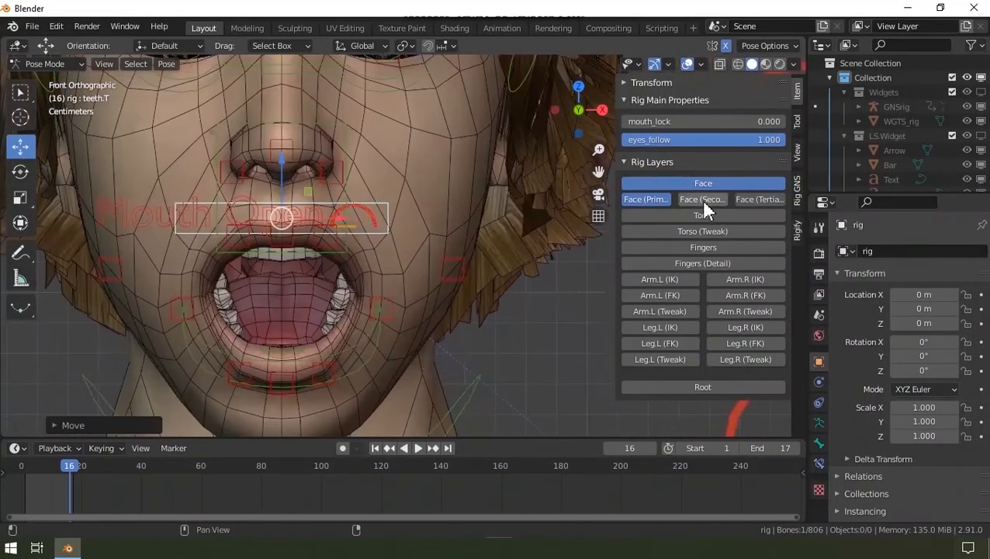
# Show the tertiary face controls and reposition the ones around the open mouth's left corner, including NasolabialLower.L
pyautogui.click(756, 199)
pyautogui.scroll(2, 428, 313)
pyautogui.click(408, 316)
pyautogui.moveTo(432, 287); pyautogui.dragTo(431, 241)
pyautogui.click(372, 383)
pyautogui.press('g')
pyautogui.click(356, 339)
# Apply the Pose mode changes to the Mouth Open controller
pyautogui.scroll(-7, 350, 310)
pyautogui.moveTo(346, 272); pyautogui.dragTo(535, 268, button='middle')
pyautogui.click(799, 197)
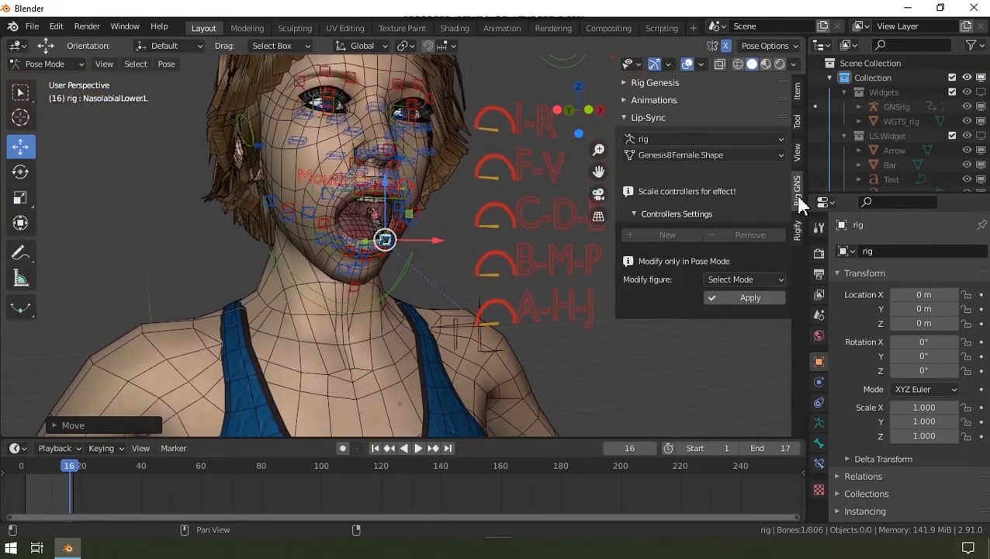
pyautogui.click(748, 298)
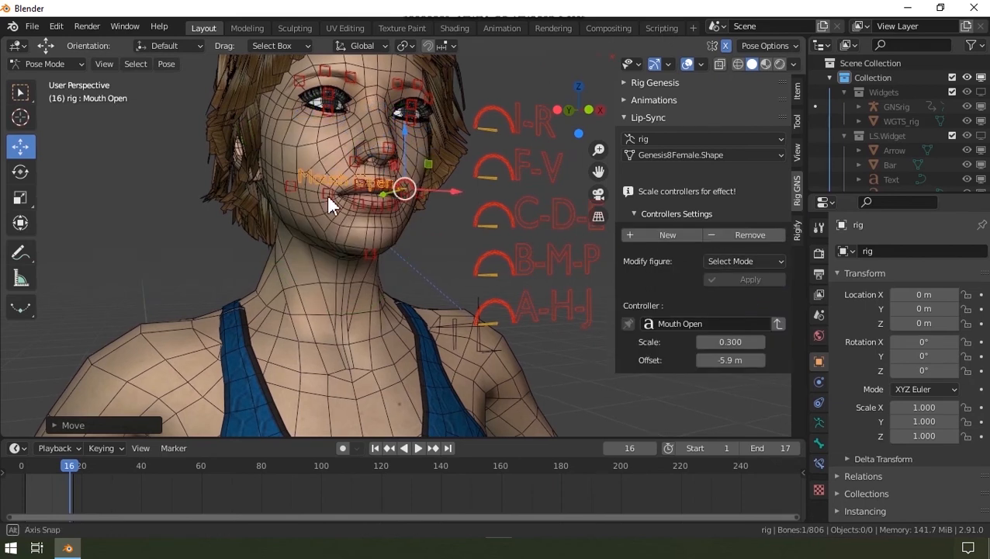
# Test the Mouth Open controller by scaling it up, and cancel the scaling
pyautogui.moveTo(326, 194); pyautogui.dragTo(272, 196, button='middle')
pyautogui.click(20, 197)
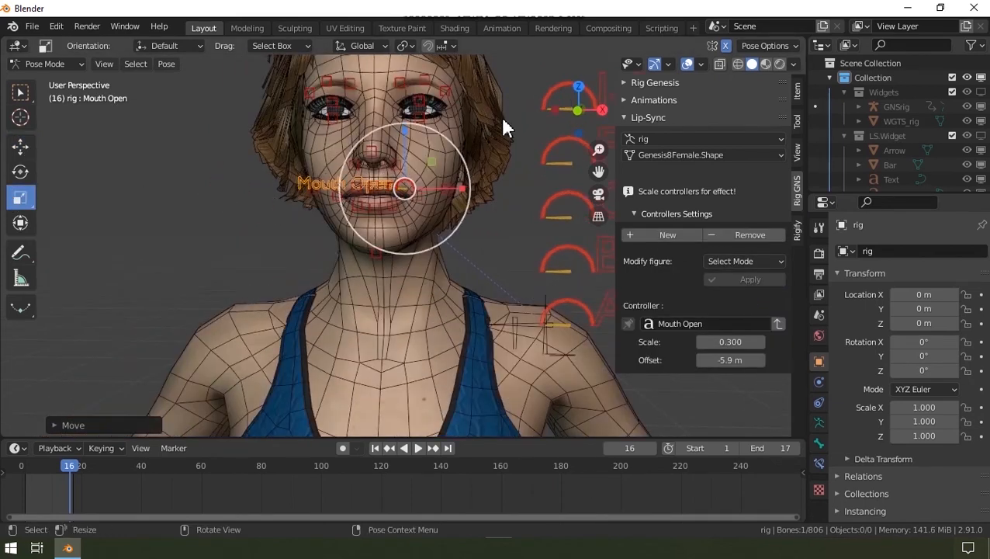
pyautogui.scroll(5, 358, 194)
pyautogui.moveTo(386, 220); pyautogui.dragTo(434, 170)
pyautogui.rightClick(434, 170)
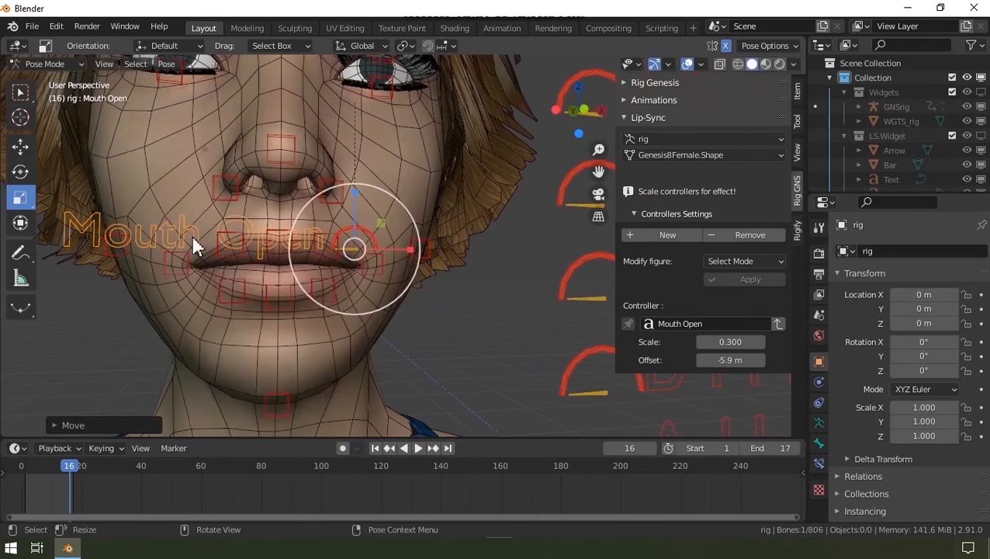
# Move the Mouth Open controller off the mouth to a spot beside the figure's right jaw
pyautogui.scroll(-1, 192, 237)
pyautogui.click(21, 149)
pyautogui.scroll(-1, 436, 226)
pyautogui.moveTo(332, 236); pyautogui.dragTo(129, 331)
pyautogui.moveTo(130, 331); pyautogui.dragTo(626, 329, button='middle')
# Check the mouth opening by scaling the relocated Mouth Open controller, and cancel the scaling
pyautogui.click(21, 197)
pyautogui.moveTo(258, 336); pyautogui.dragTo(270, 387)
pyautogui.rightClick(270, 387)
pyautogui.moveTo(270, 387); pyautogui.dragTo(261, 336, button='middle')
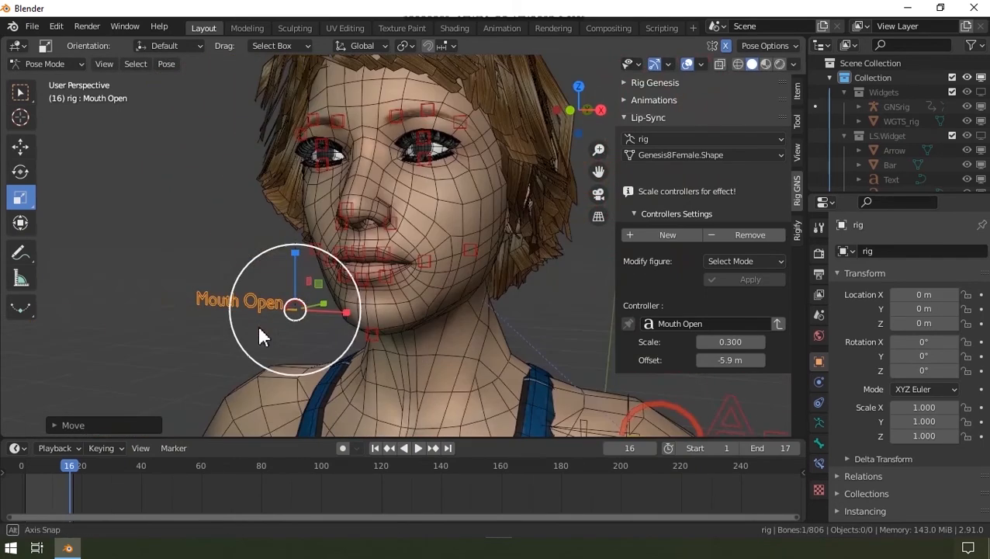
pyautogui.moveTo(316, 323); pyautogui.dragTo(379, 307, button='middle')
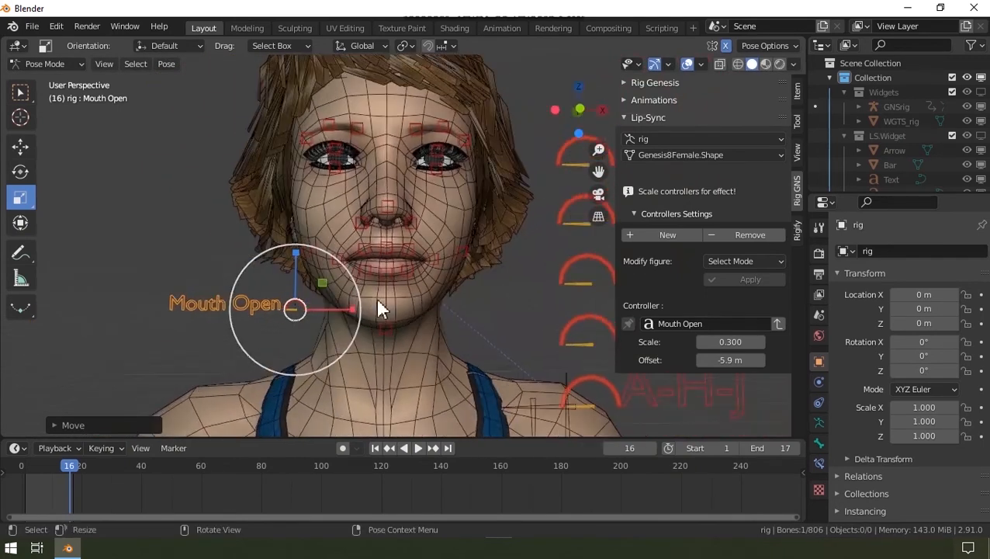
# Add another controller, name it "Wink", and update its custom shape text to match
pyautogui.click(654, 237)
pyautogui.scroll(2, 260, 253)
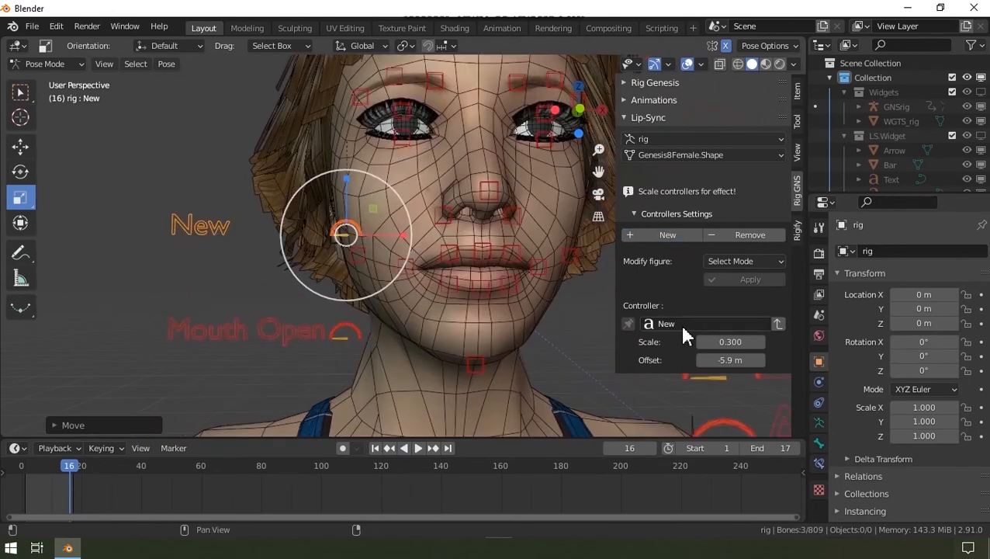
pyautogui.doubleClick(685, 323)
pyautogui.write('Wink')
pyautogui.press('Return')
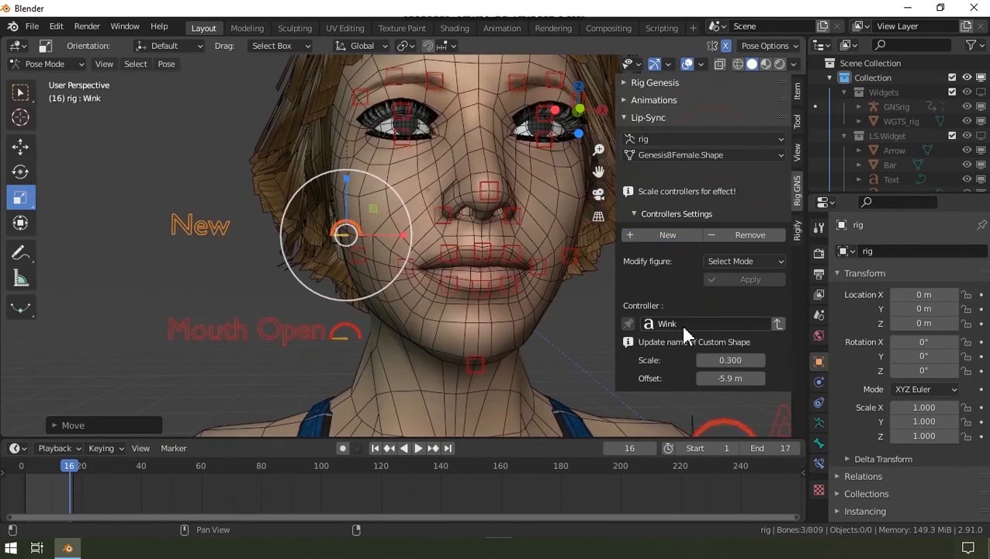
pyautogui.click(777, 324)
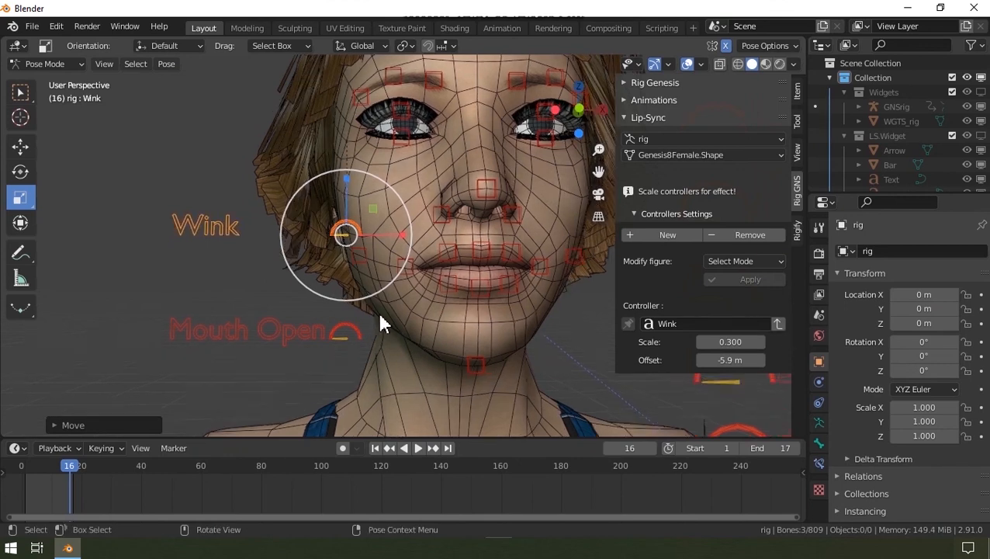
# Move the Wink controller up beside the figure's right eye and set its label offset to -3.2 m
pyautogui.press('KP_3')
pyautogui.press('KP_1')
pyautogui.click(23, 150)
pyautogui.moveTo(340, 244); pyautogui.dragTo(361, 144)
pyautogui.moveTo(721, 360); pyautogui.dragTo(779, 360)
pyautogui.click(628, 323)
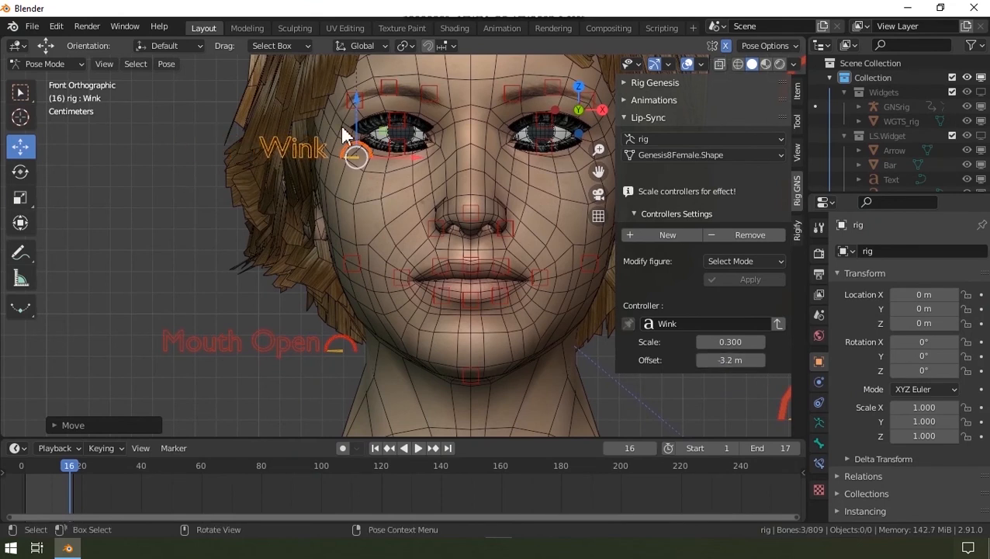
# Start modifying the Wink shape in Pose mode and lower the right upper eyelid control to close the eye
pyautogui.click(743, 262)
pyautogui.click(756, 304)
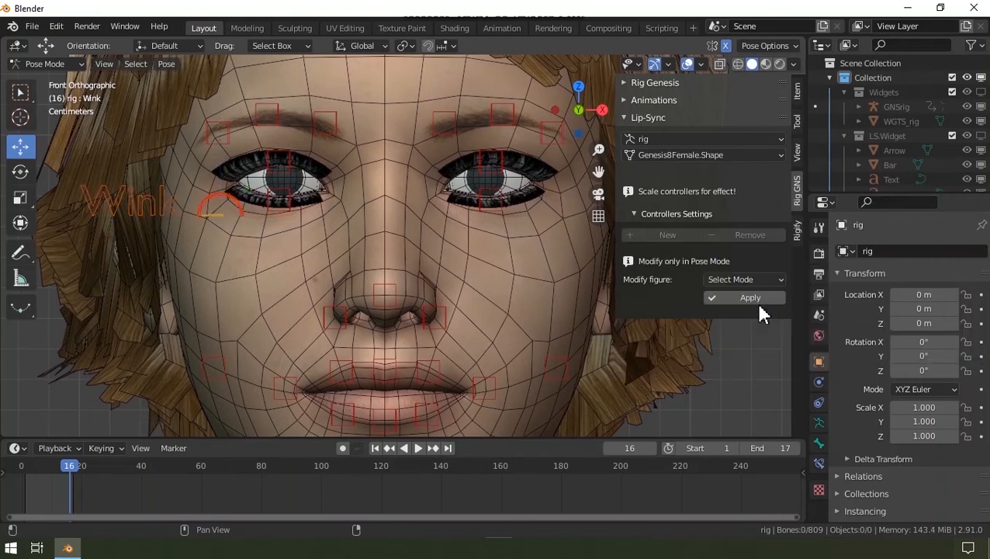
pyautogui.scroll(2, 294, 162)
pyautogui.click(315, 179)
pyautogui.moveTo(315, 121); pyautogui.dragTo(316, 176)
# Try raising the right lower eyelid control lid.B.R.002 up to the eyebrow with Material Preview shading
pyautogui.scroll(2, 308, 219)
pyautogui.click(326, 223)
pyautogui.scroll(-2, 344, 147)
pyautogui.click(766, 64)
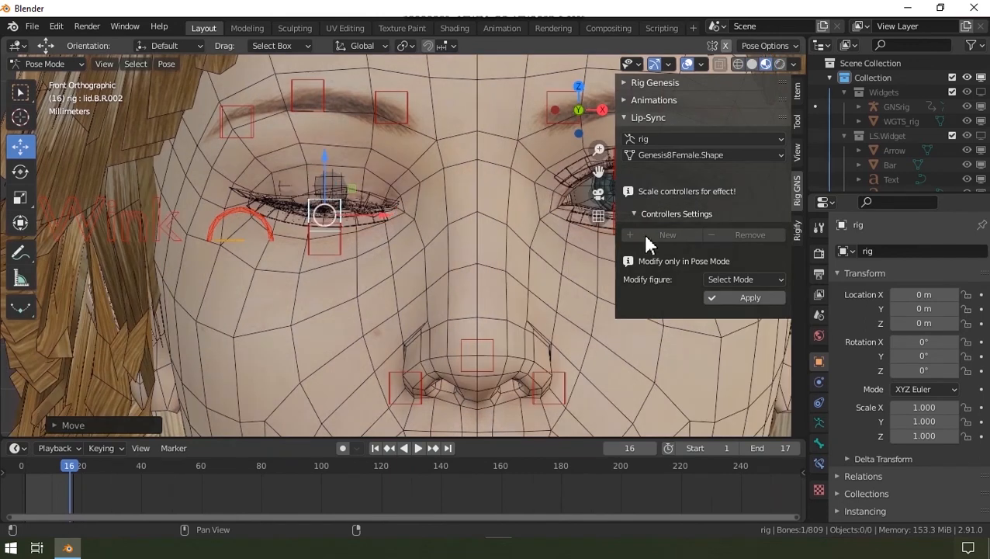
pyautogui.moveTo(363, 235); pyautogui.dragTo(380, 215, button='middle')
pyautogui.moveTo(386, 225); pyautogui.dragTo(384, 92)
# Turn off the wireframe overlay and return the viewport to Solid shading
pyautogui.click(700, 64)
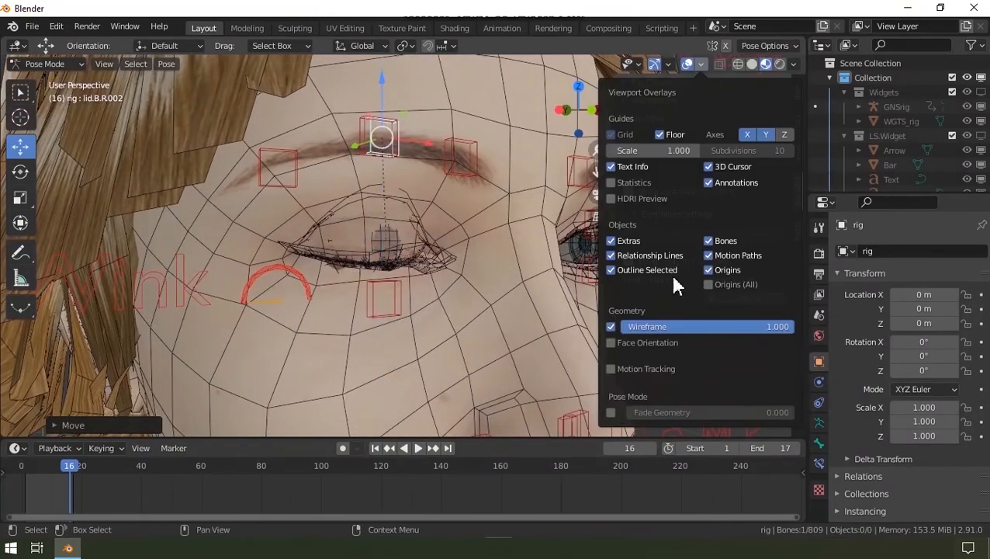
pyautogui.click(611, 326)
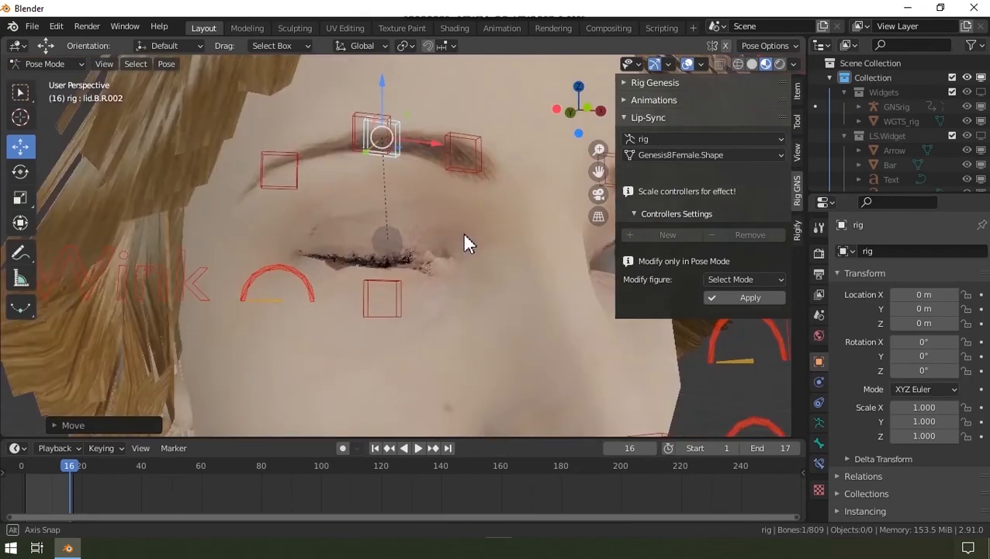
pyautogui.click(780, 62)
pyautogui.click(733, 66)
# Undo the last move of the right lower eyelid control
pyautogui.moveTo(336, 206)
pyautogui.mouseDown(button='middle')
pyautogui.moveTo(301, 210)
pyautogui.moveTo(342, 171)
pyautogui.moveTo(369, 200)
pyautogui.moveTo(479, 199)
pyautogui.mouseUp(button='middle')
pyautogui.hotkey('ctrl', 'z')
pyautogui.scroll(-5, 350, 193)
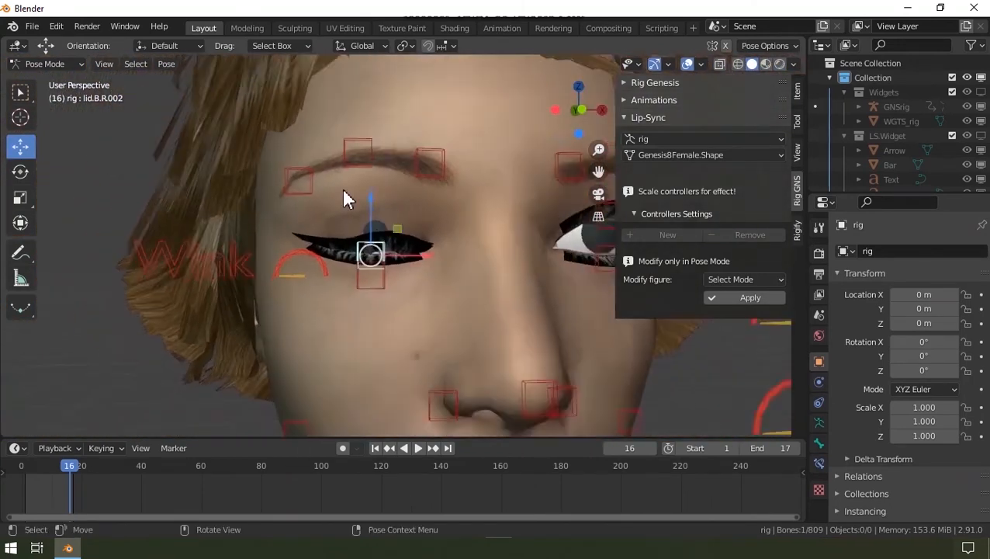
# Pull the right mouth corner control up and outward, and raise the right nostril control
pyautogui.moveTo(500, 237); pyautogui.dragTo(389, 369, button='middle')
pyautogui.scroll(-1, 508, 292)
pyautogui.keyDown('shift'); pyautogui.moveTo(509, 293); pyautogui.dragTo(583, 138, button='middle'); pyautogui.keyUp('shift')
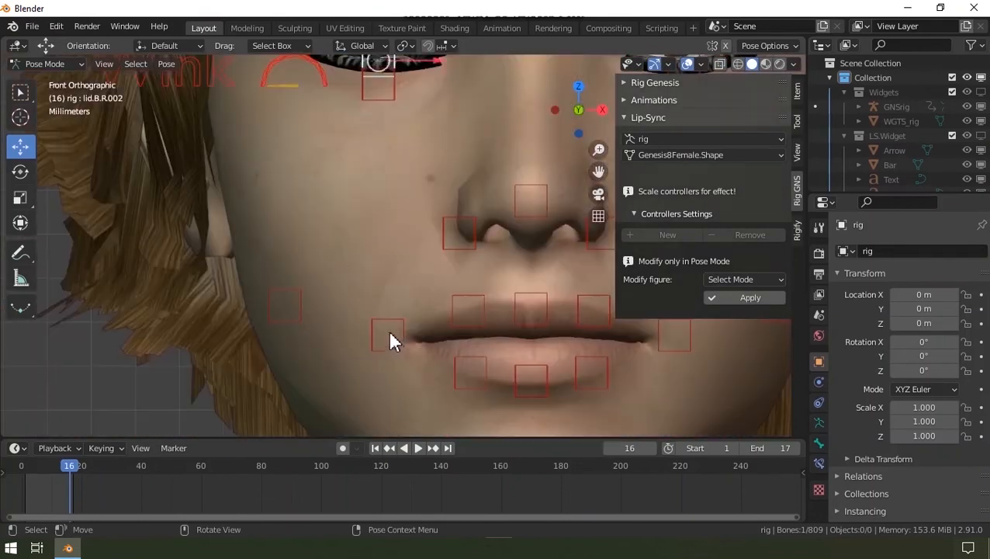
pyautogui.moveTo(400, 334); pyautogui.dragTo(353, 254)
pyautogui.click(446, 237)
pyautogui.moveTo(446, 237); pyautogui.dragTo(428, 183)
# Lower the right eyebrow controls, including brow.T.R.003, toward the closed eye
pyautogui.scroll(-3, 351, 269)
pyautogui.keyDown('shift'); pyautogui.moveTo(355, 69); pyautogui.dragTo(356, 143, button='middle'); pyautogui.keyUp('shift')
pyautogui.moveTo(345, 113); pyautogui.dragTo(353, 136)
pyautogui.moveTo(428, 93); pyautogui.dragTo(427, 107)
# Raise the left eyebrow's middle control and apply the Pose mode changes to the Wink controller
pyautogui.scroll(-2, 466, 147)
pyautogui.keyDown('shift'); pyautogui.moveTo(491, 170); pyautogui.dragTo(428, 150, button='middle'); pyautogui.keyUp('shift')
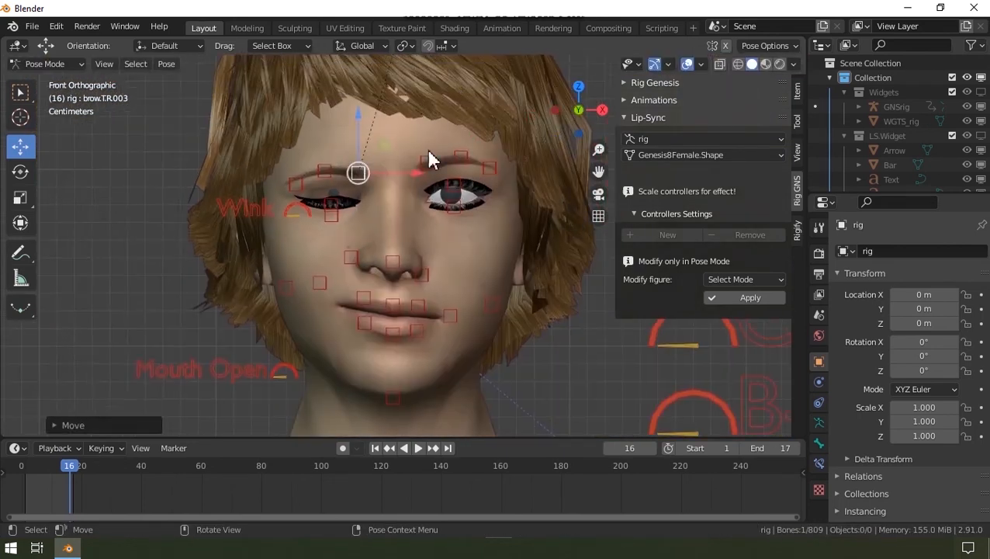
pyautogui.click(459, 155)
pyautogui.moveTo(460, 112); pyautogui.dragTo(428, 93)
pyautogui.click(427, 154)
pyautogui.scroll(1, 437, 213)
pyautogui.click(229, 209)
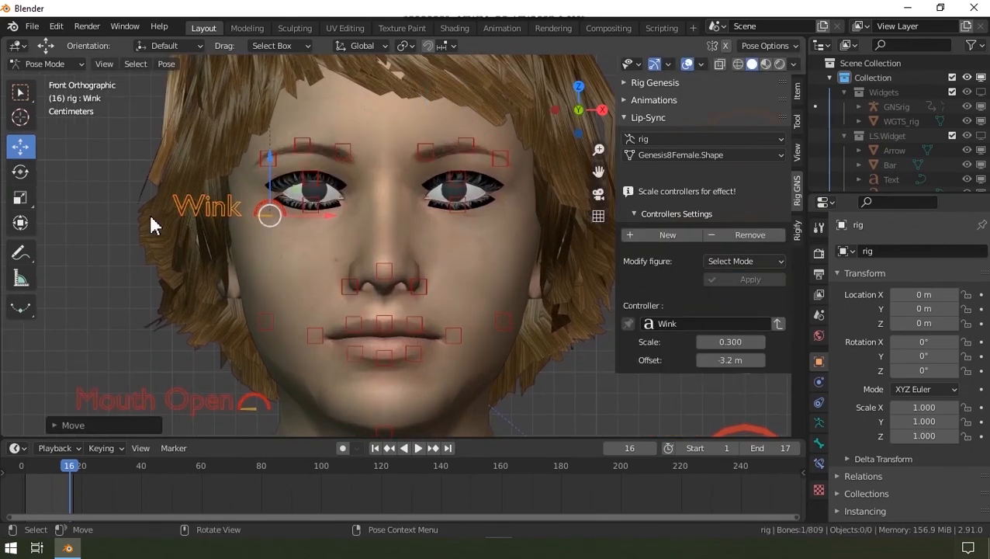
# Scale the Wink controller temporarily to preview the closed-eye expression on the face
pyautogui.scroll(-1, 112, 211)
pyautogui.click(21, 199)
pyautogui.moveTo(220, 231); pyautogui.dragTo(230, 250)
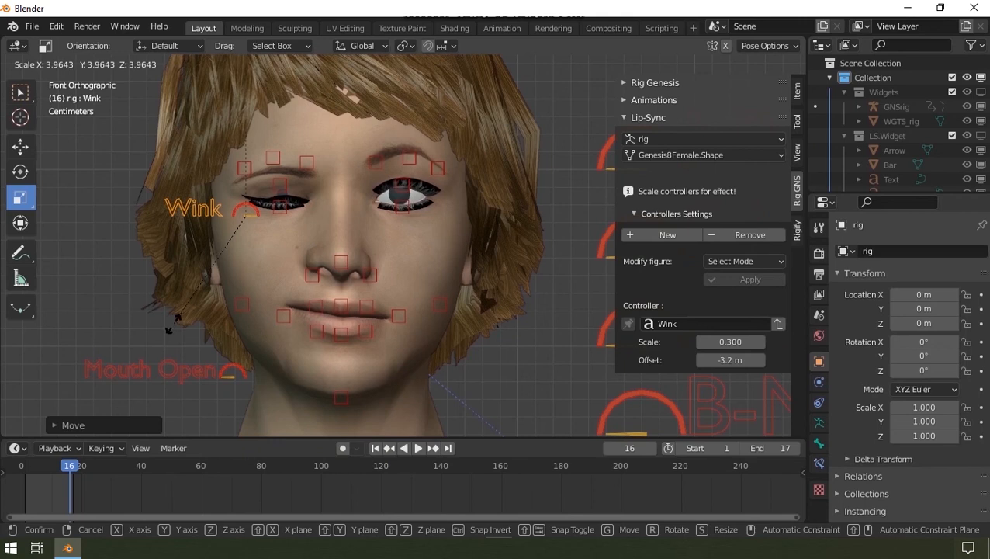
pyautogui.press('Escape')
# Open the figure's Wink shape for Edit Mode modification and reduce the proportional editing size to 0.08
pyautogui.click(733, 281)
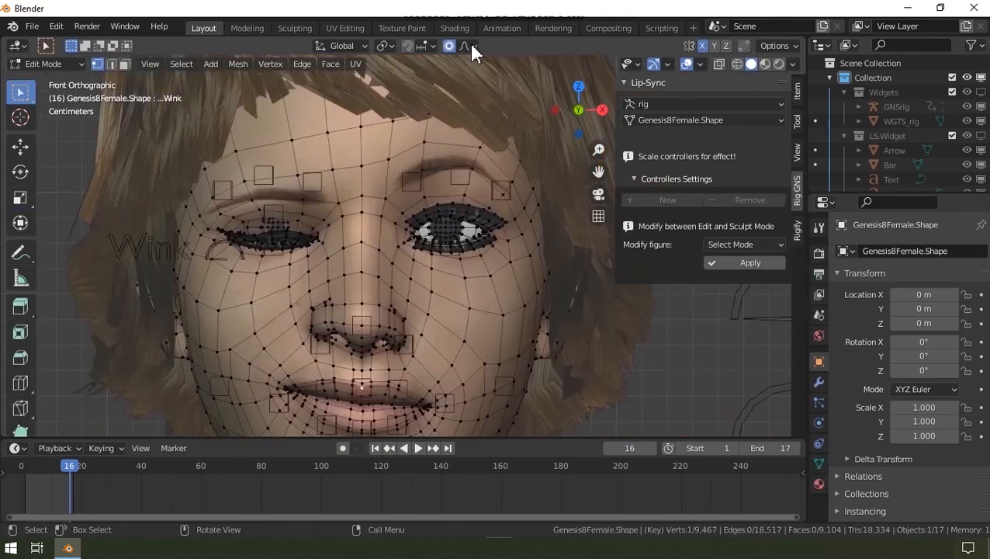
pyautogui.press('g')
pyautogui.rightClick(438, 159)
pyautogui.press('g')
pyautogui.scroll(-12, 443, 191)
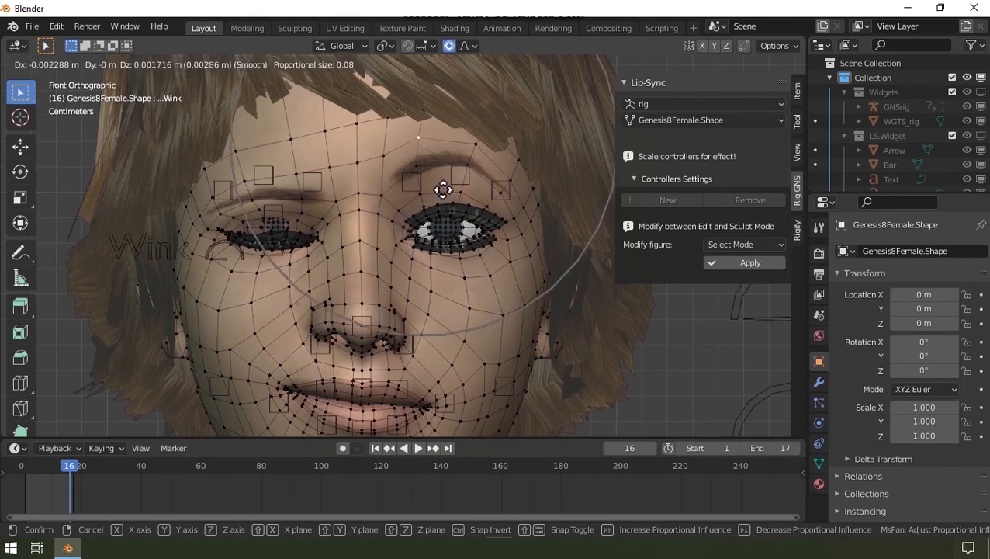
pyautogui.rightClick(449, 185)
# Lower the forehead vertex above the right eyebrow along Z with smooth proportional editing
pyautogui.scroll(1, 233, 297)
pyautogui.click(236, 113)
pyautogui.press('g')
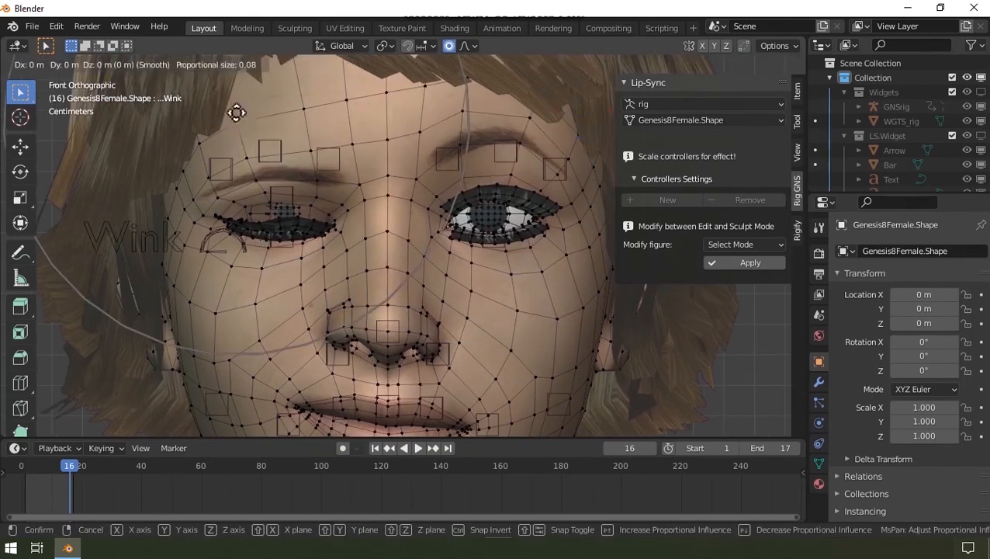
pyautogui.press('z')
pyautogui.click(242, 130)
pyautogui.scroll(-2, 244, 144)
pyautogui.scroll(2, 278, 283)
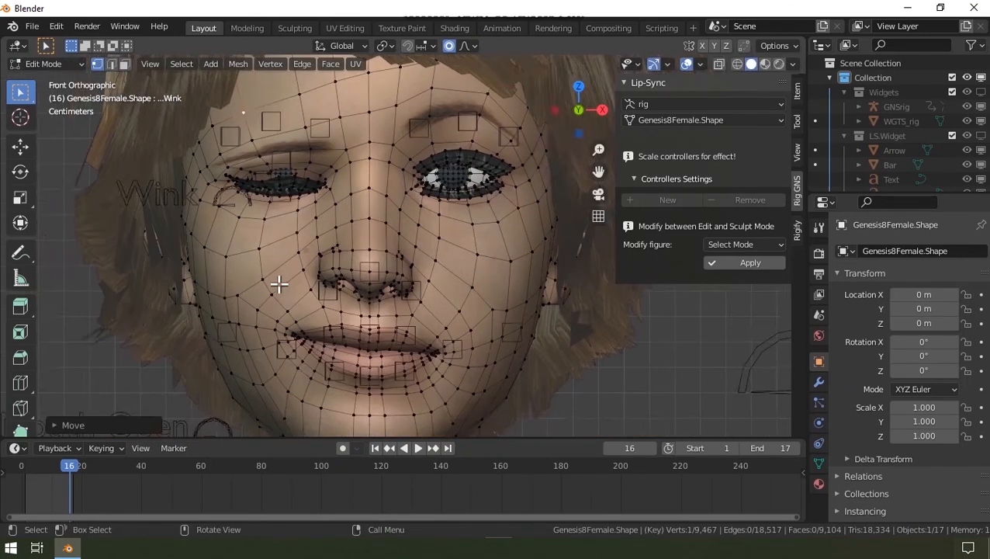
# Raise the cheek vertex beside the right mouth corner about 0.005 m along Z and apply the mesh changes to the Wink controller
pyautogui.click(280, 347)
pyautogui.press('g')
pyautogui.press('z')
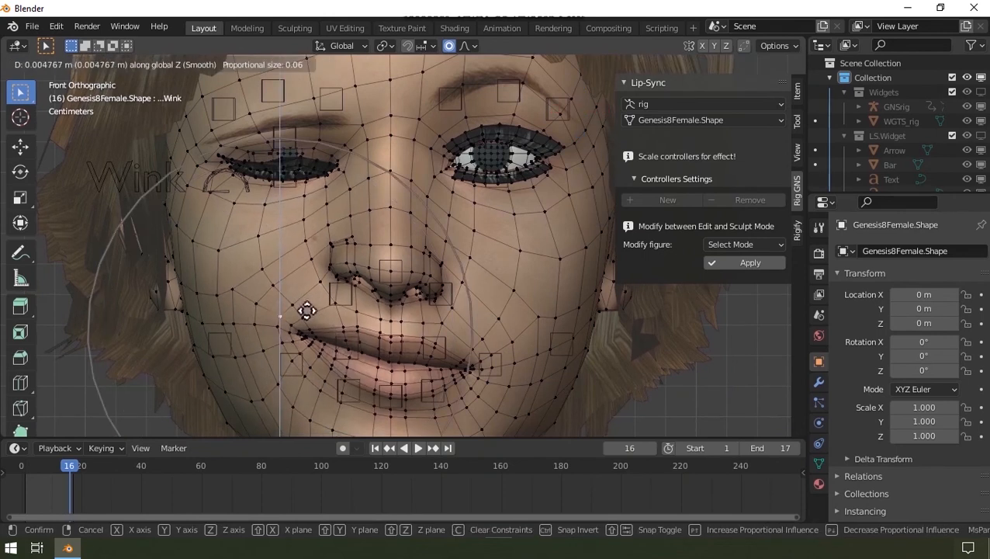
pyautogui.click(305, 310)
pyautogui.scroll(-4, 301, 263)
pyautogui.moveTo(298, 243); pyautogui.dragTo(334, 237, button='middle')
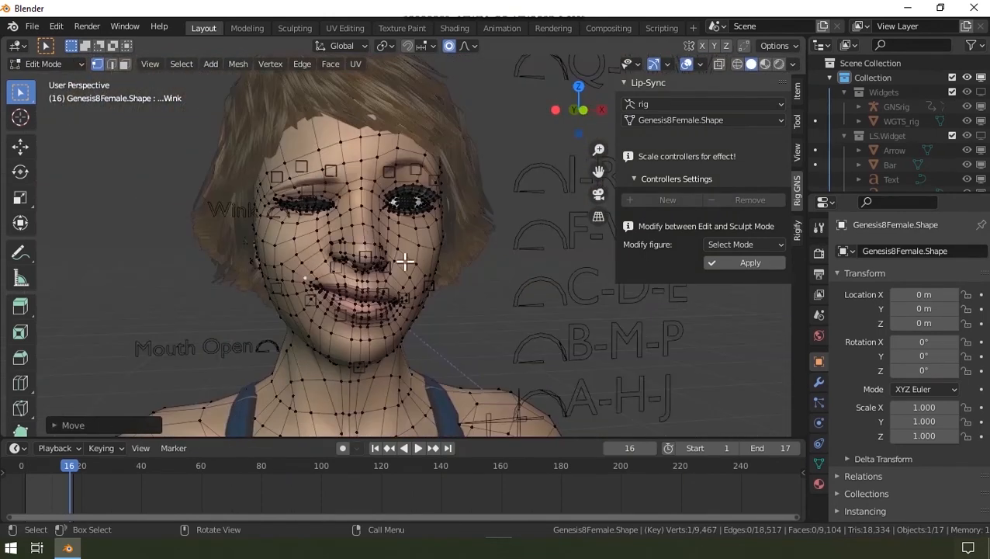
pyautogui.moveTo(404, 261); pyautogui.dragTo(565, 269, button='middle')
pyautogui.click(737, 263)
# Test the Wink and Mouth Open controllers by scaling them, and return the face to neutral
pyautogui.moveTo(345, 246); pyautogui.dragTo(332, 316)
pyautogui.moveTo(315, 284)
pyautogui.mouseDown()
pyautogui.moveTo(332, 289)
pyautogui.moveTo(299, 236)
pyautogui.moveTo(358, 283)
pyautogui.moveTo(326, 278)
pyautogui.mouseUp()
pyautogui.click(241, 359)
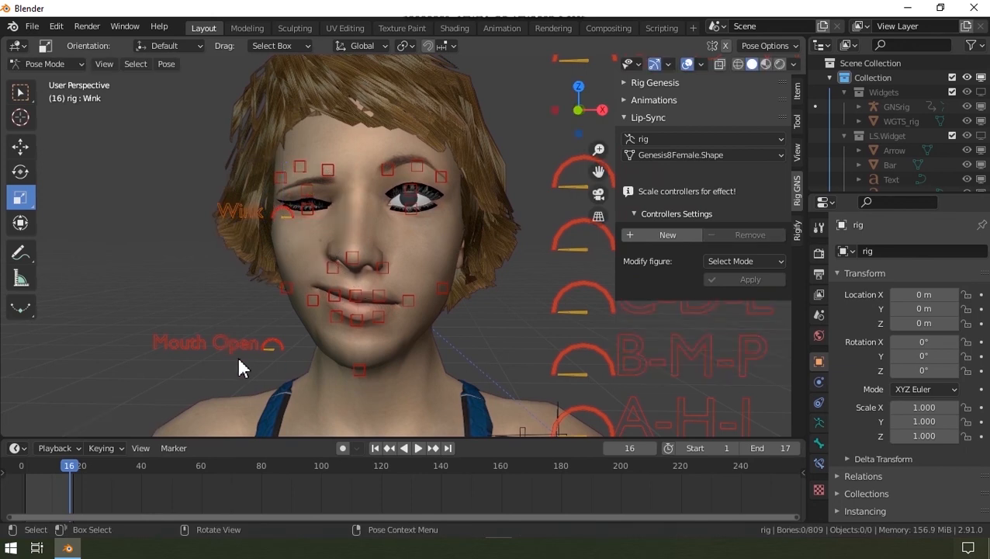
pyautogui.click(229, 348)
pyautogui.moveTo(281, 386)
pyautogui.mouseDown()
pyautogui.moveTo(302, 417)
pyautogui.moveTo(292, 376)
pyautogui.mouseUp()
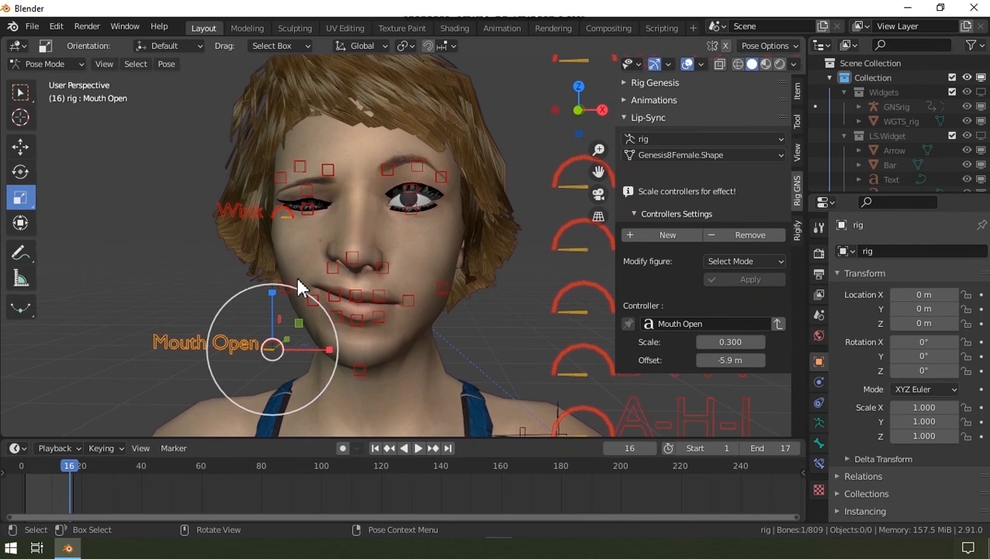
pyautogui.click(284, 238)
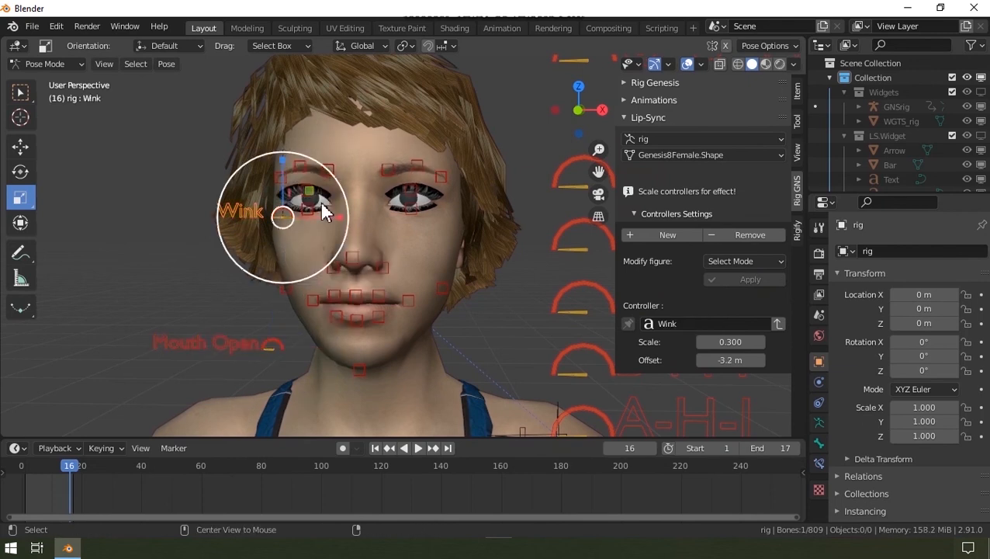
# Go to frame 1, select the Mouth Open controller, set the active keying set to Scale and enable auto keying
pyautogui.scroll(-3, 324, 212)
pyautogui.moveTo(97, 475); pyautogui.dragTo(201, 493, button='middle')
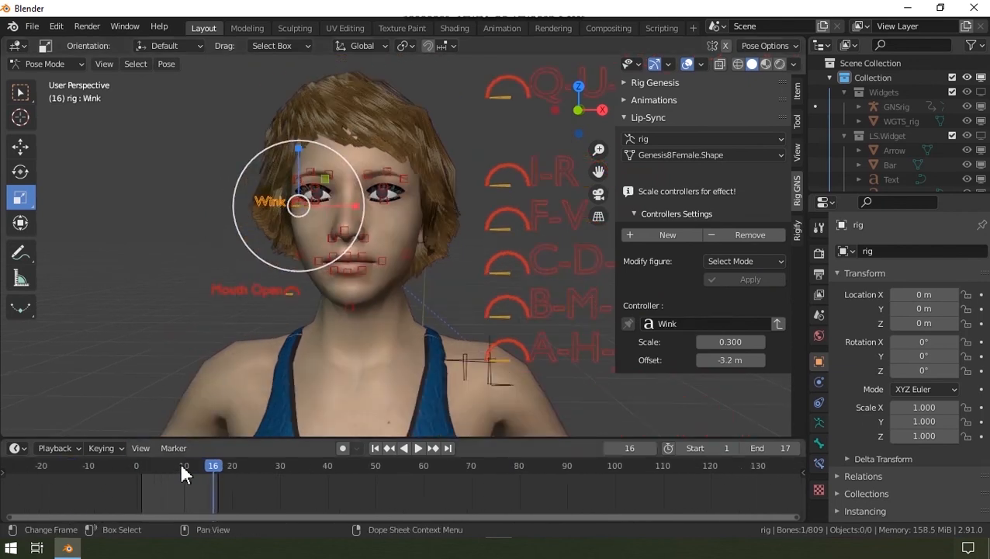
pyautogui.scroll(4, 181, 474)
pyautogui.click(375, 447)
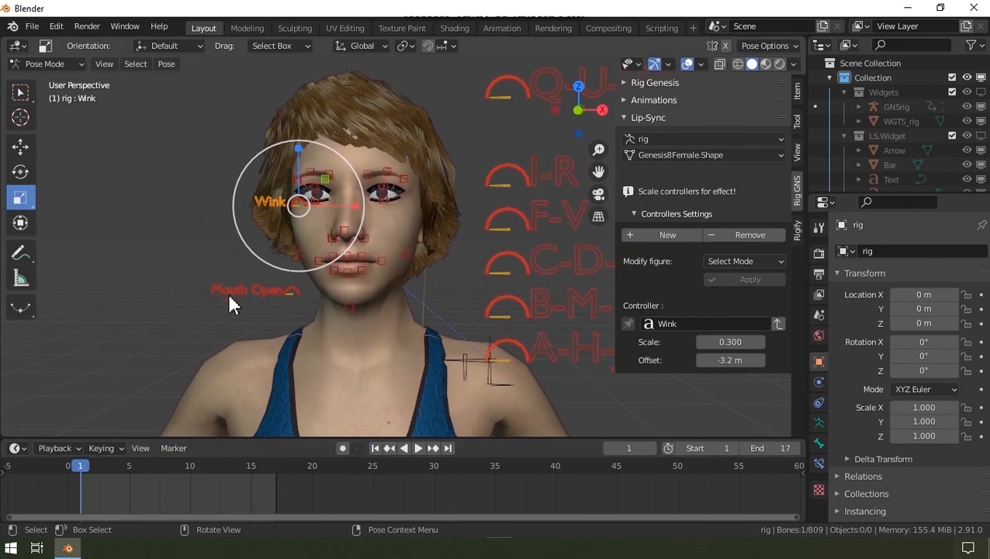
pyautogui.click(227, 290)
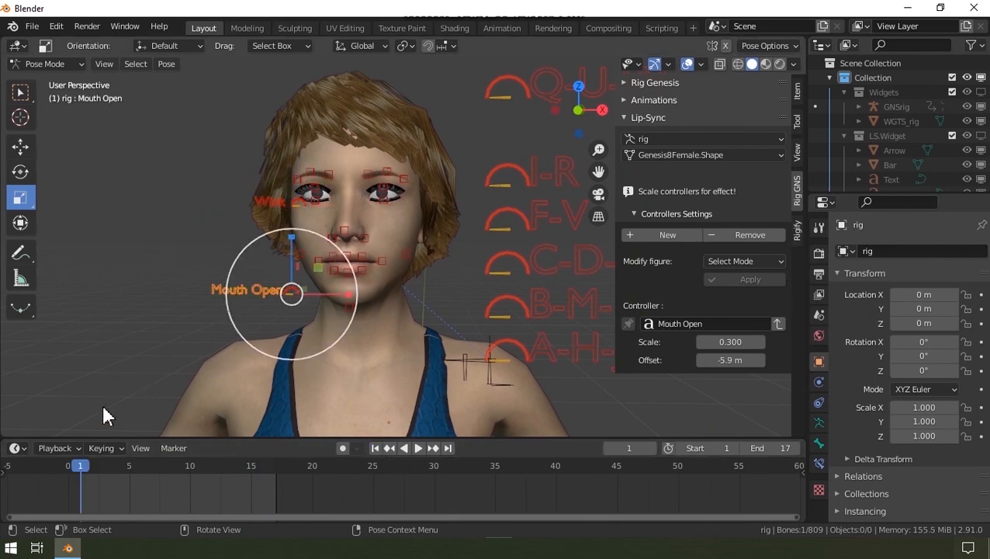
pyautogui.click(101, 448)
pyautogui.click(91, 383)
pyautogui.write('sca')
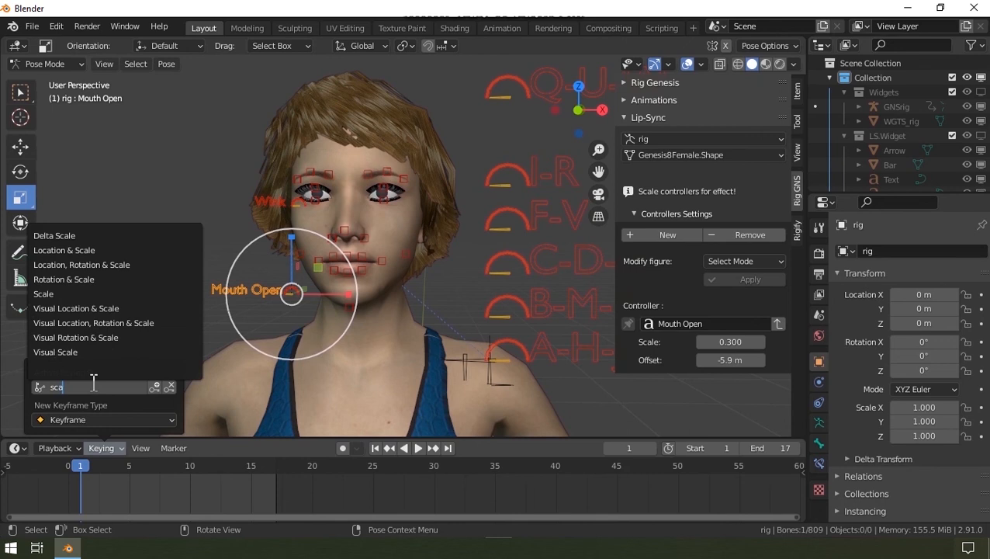
pyautogui.click(72, 293)
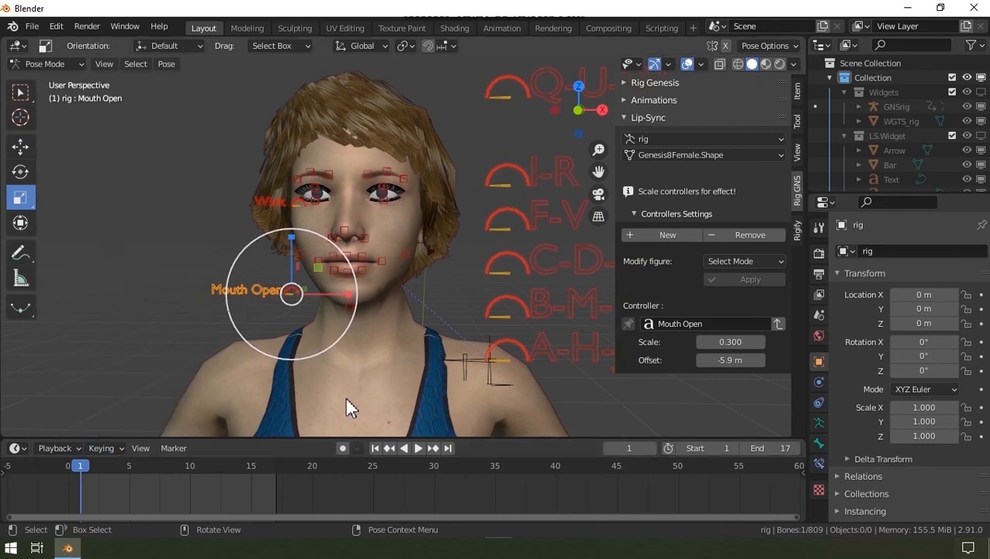
pyautogui.click(342, 448)
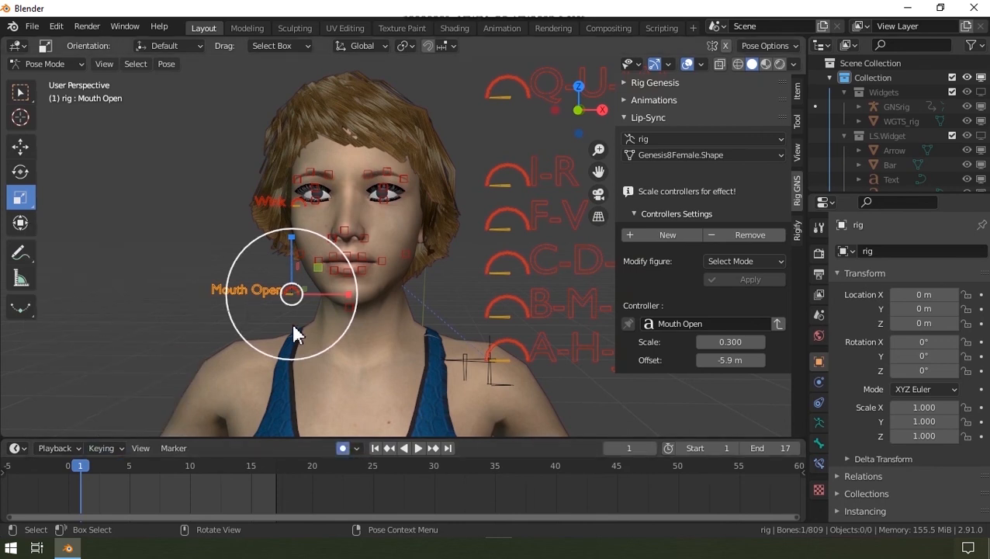
# Keyframe the Mouth Open controller's scale closed at frames 1 and 6, scaled open at frame 10, and reset at frame 15
pyautogui.press('i')
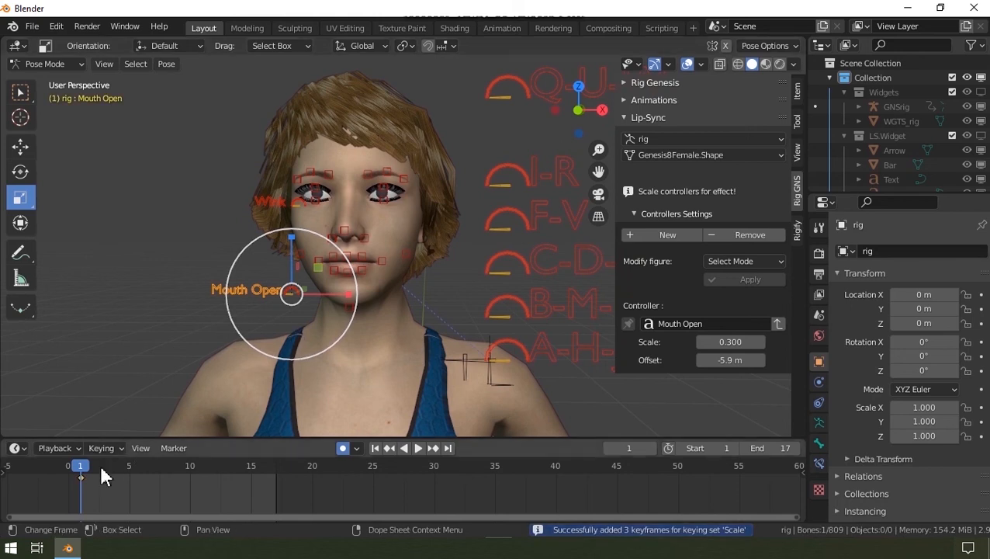
pyautogui.click(143, 471)
pyautogui.press('i')
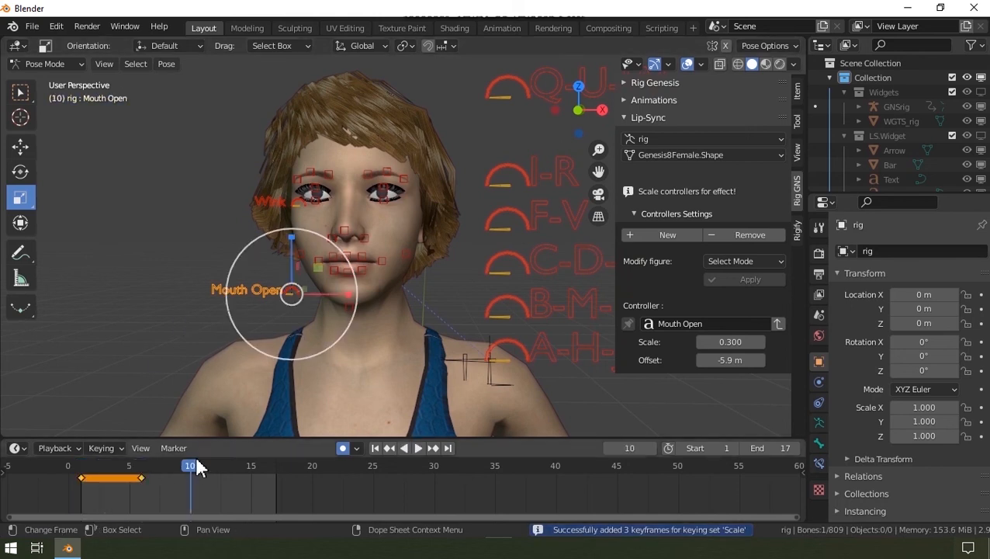
pyautogui.moveTo(283, 311); pyautogui.dragTo(289, 342)
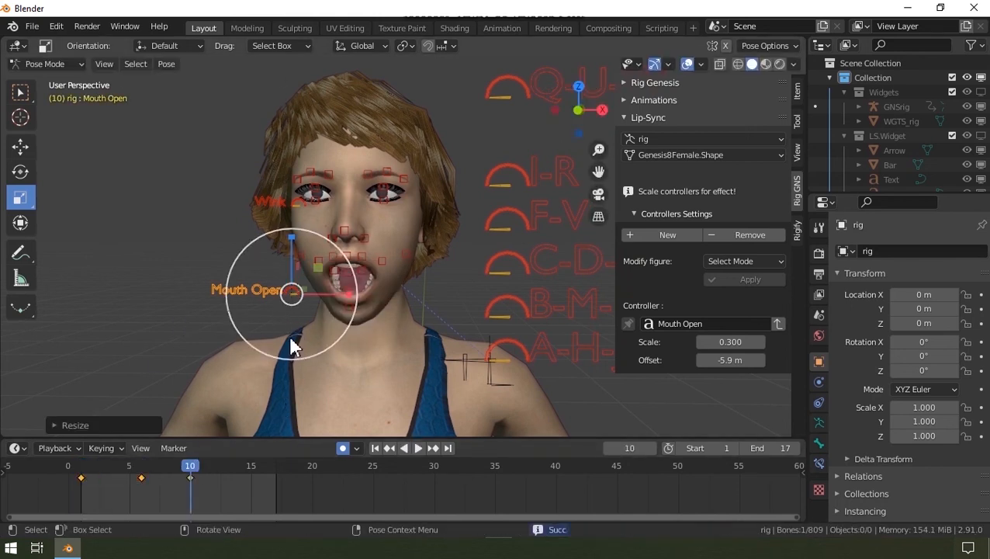
pyautogui.click(250, 470)
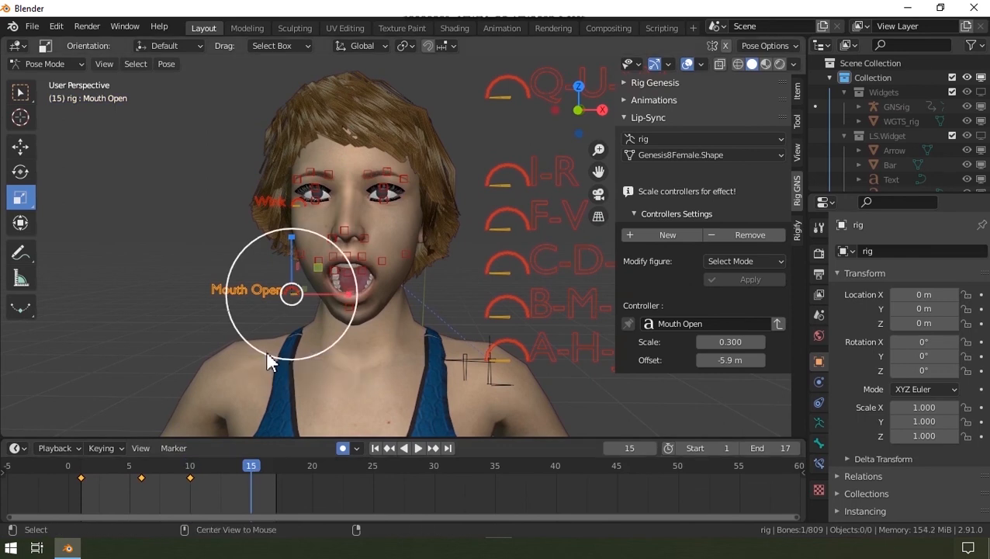
pyautogui.hotkey('alt', 's')
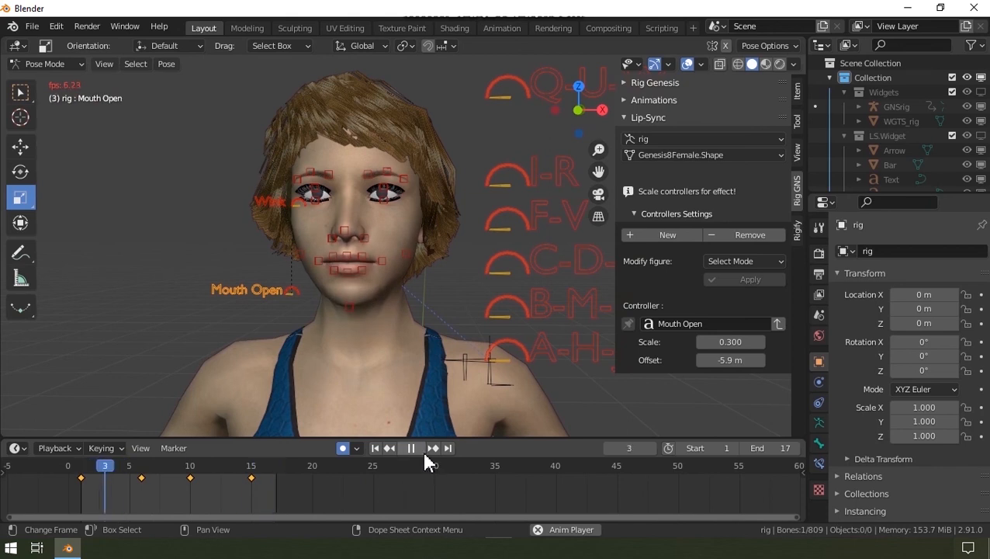
# Enable GNSrig with its Fast Run action in the Animations settings and examine the mouth movement on the running figure
pyautogui.click(637, 117)
pyautogui.click(644, 100)
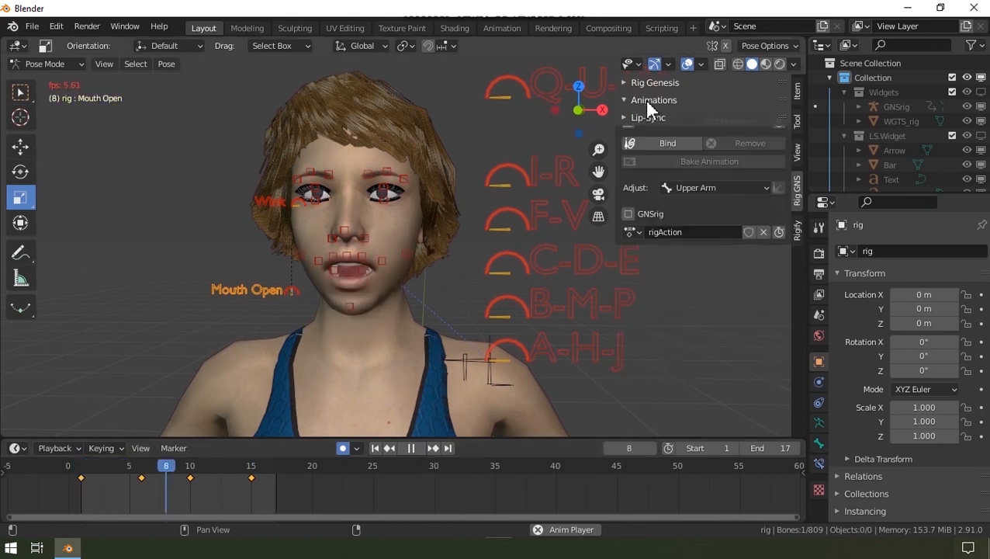
pyautogui.click(638, 216)
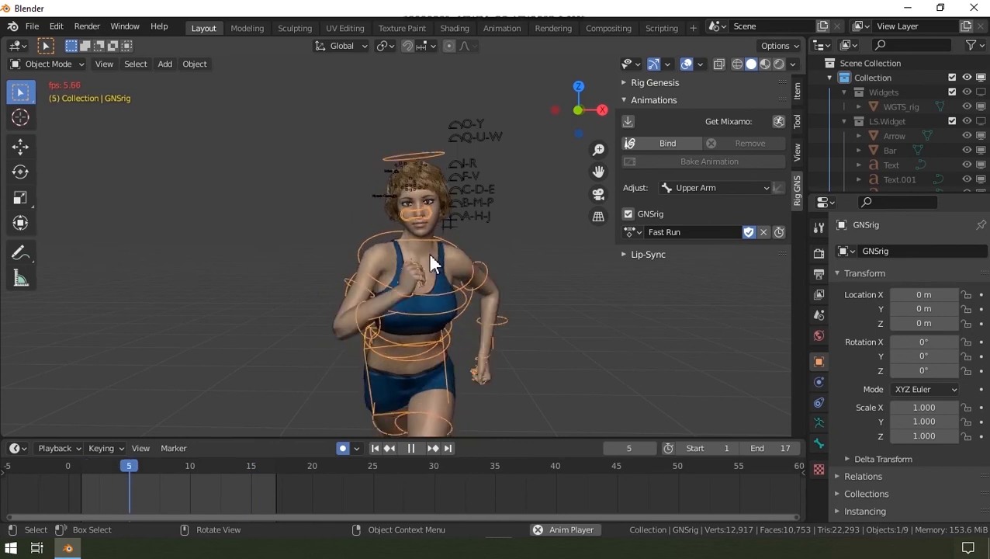
pyautogui.scroll(4, 421, 257)
pyautogui.moveTo(443, 167); pyautogui.dragTo(412, 163, button='middle')
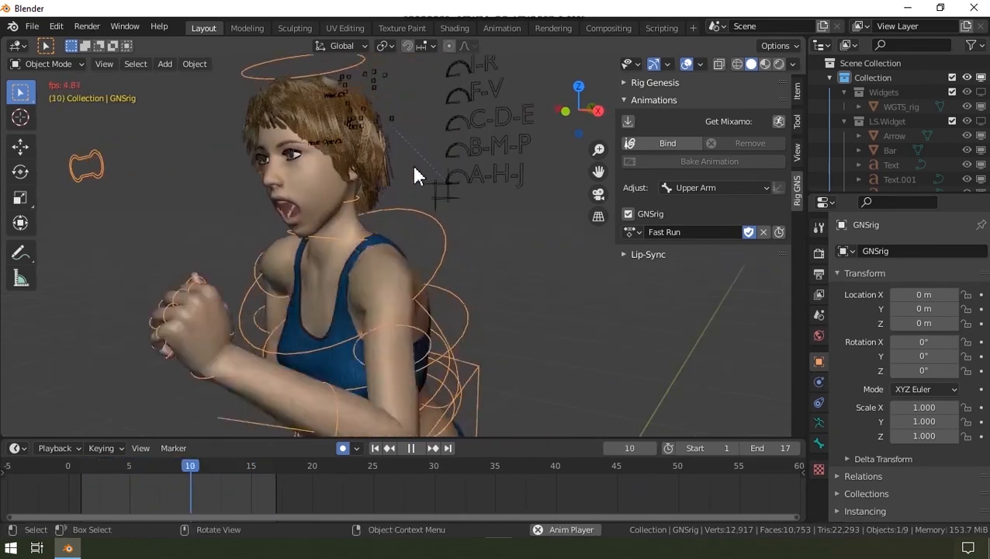
pyautogui.scroll(-6, 394, 157)
pyautogui.scroll(-1, 457, 198)
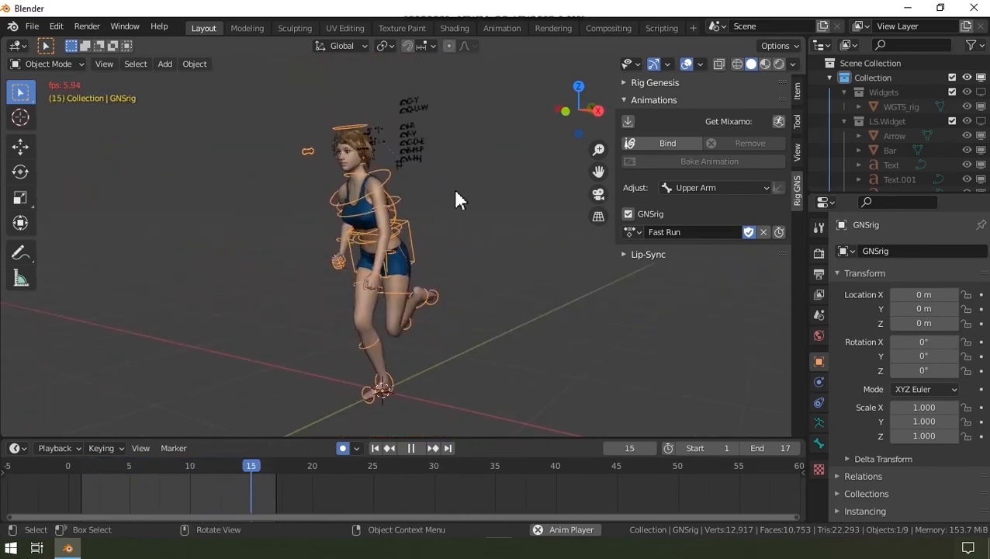